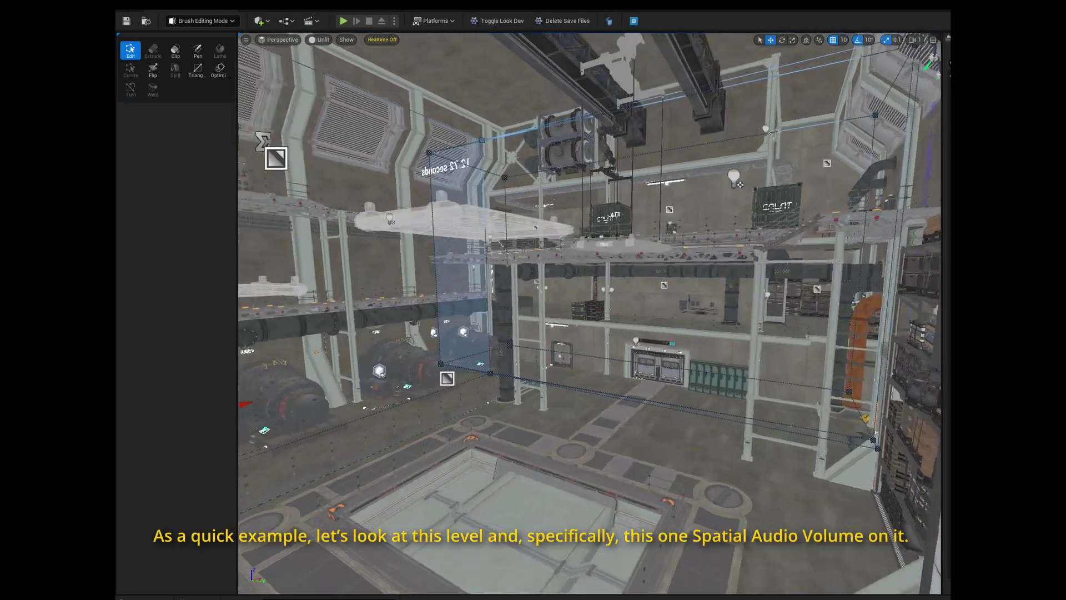
# Delete the main room's existing spatial audio volume, AkSpa_GenRoom_GenRoomMain, from the level.
pyautogui.moveTo(590, 313); pyautogui.dragTo(389, 289, button='right')
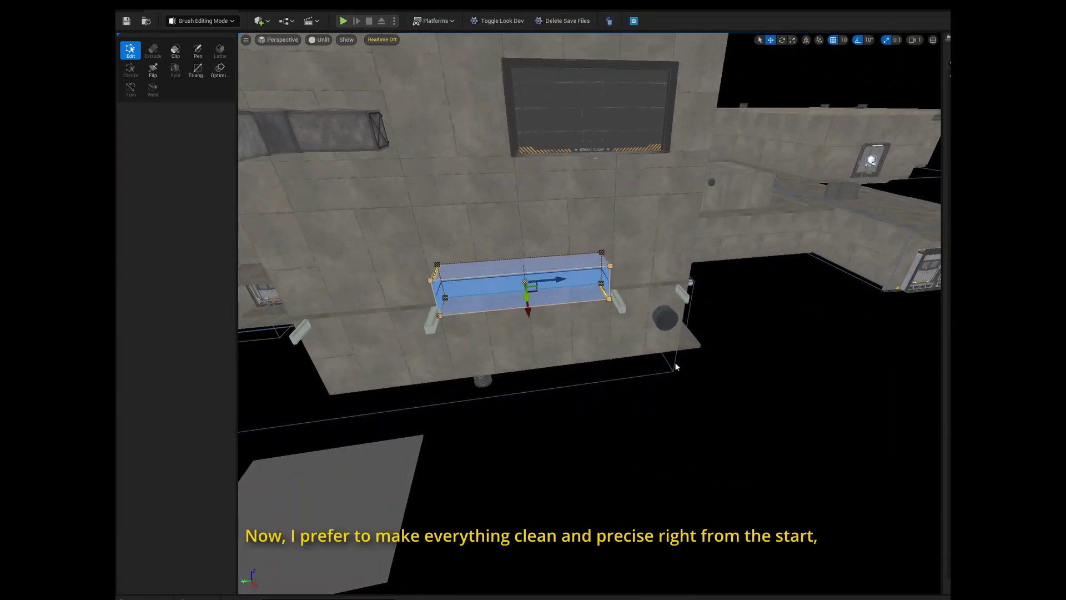
pyautogui.click(675, 364)
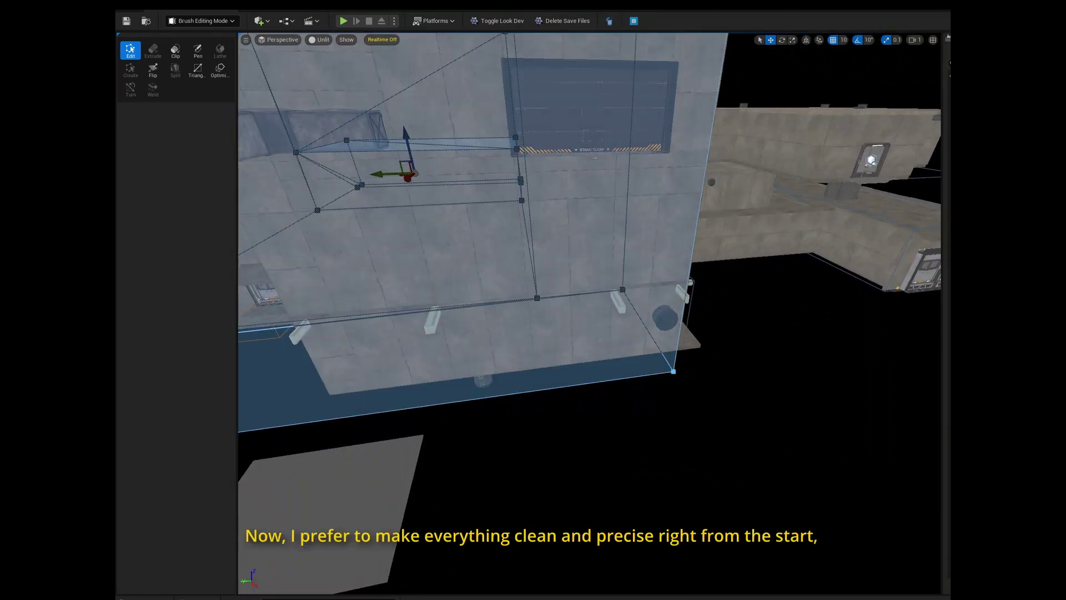
pyautogui.click(688, 328)
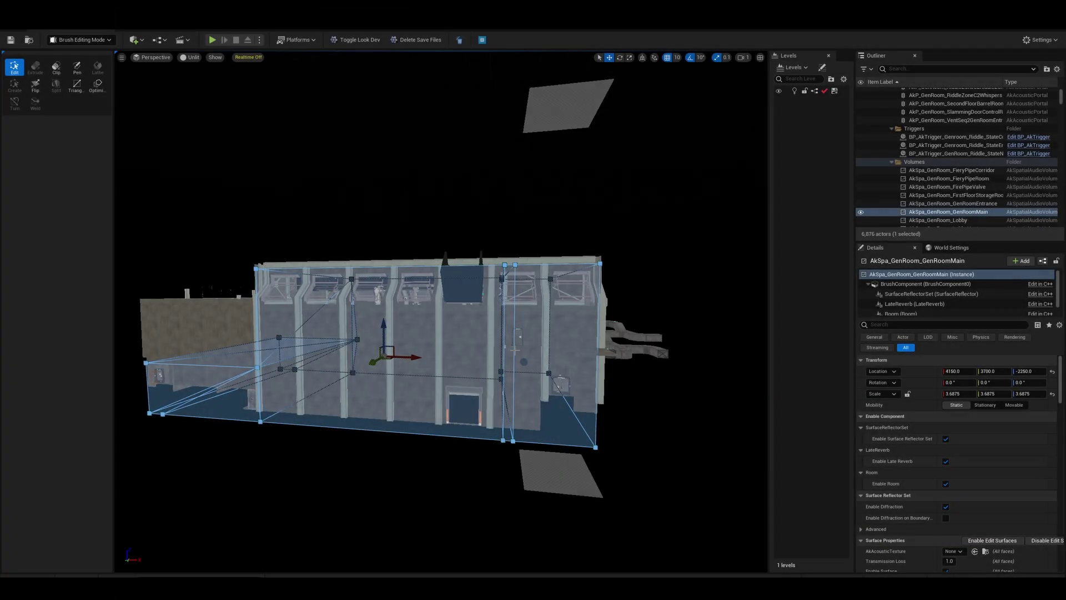
pyautogui.click(980, 213)
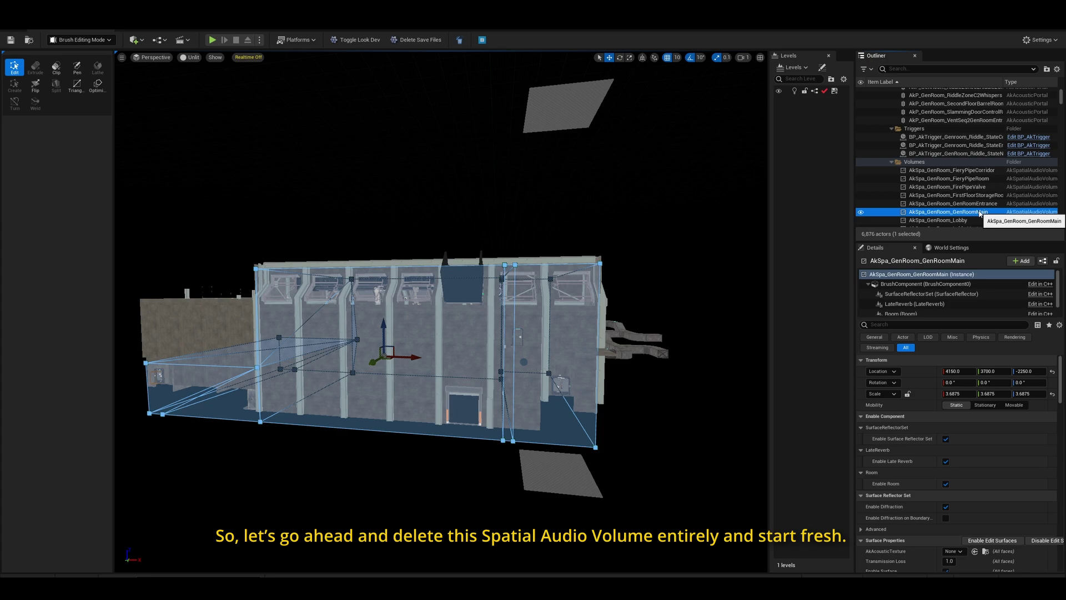
pyautogui.press('Delete')
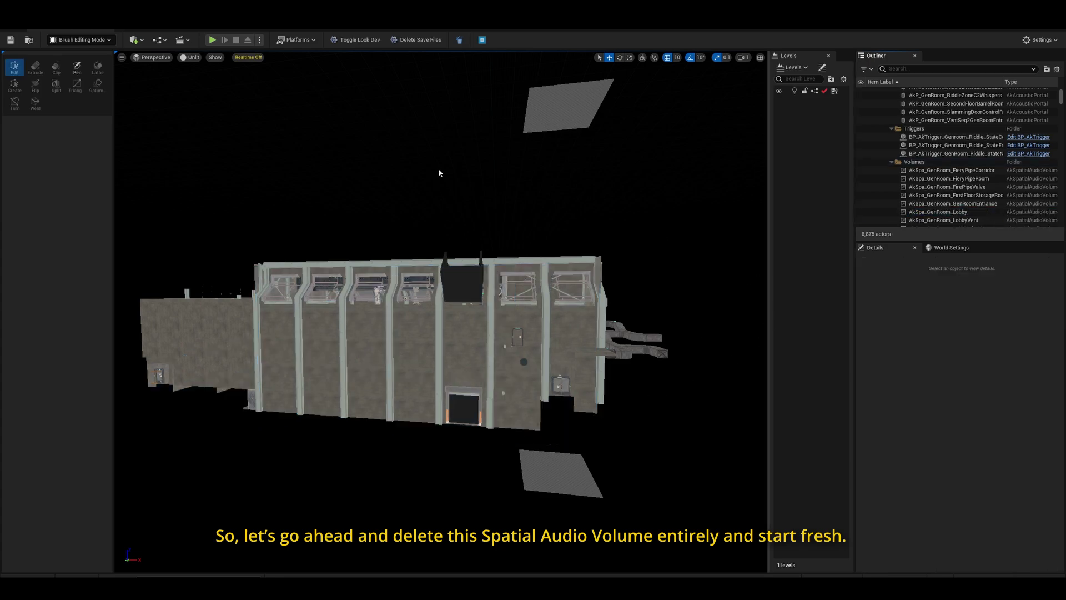
# Add a new Ak Spatial Audio Volume inside the main room.
pyautogui.moveTo(441, 312); pyautogui.dragTo(511, 289, button='right')
pyautogui.click(136, 41)
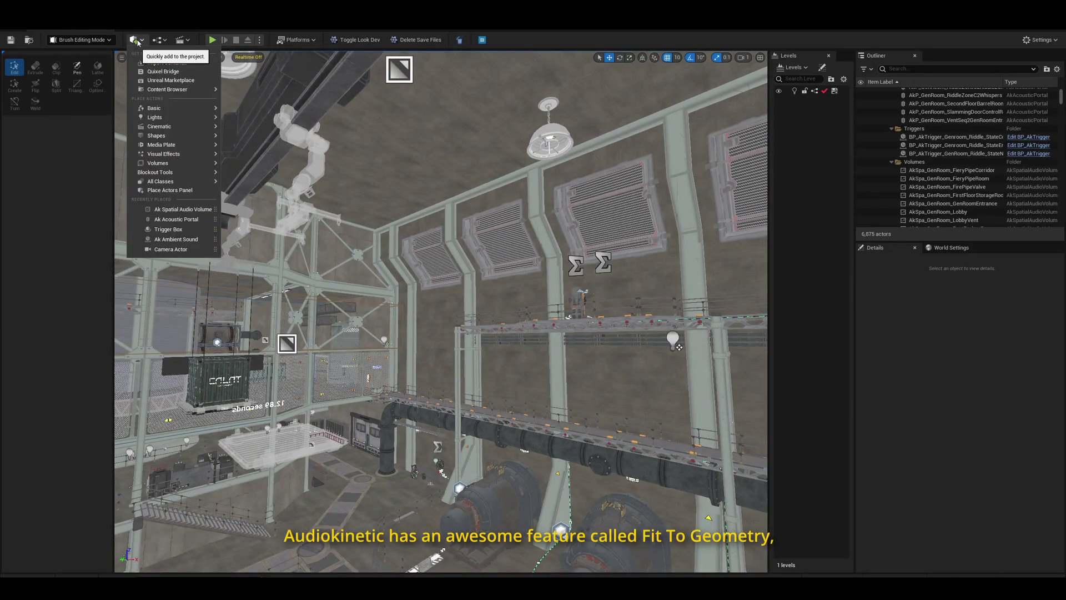
pyautogui.write('ak spa')
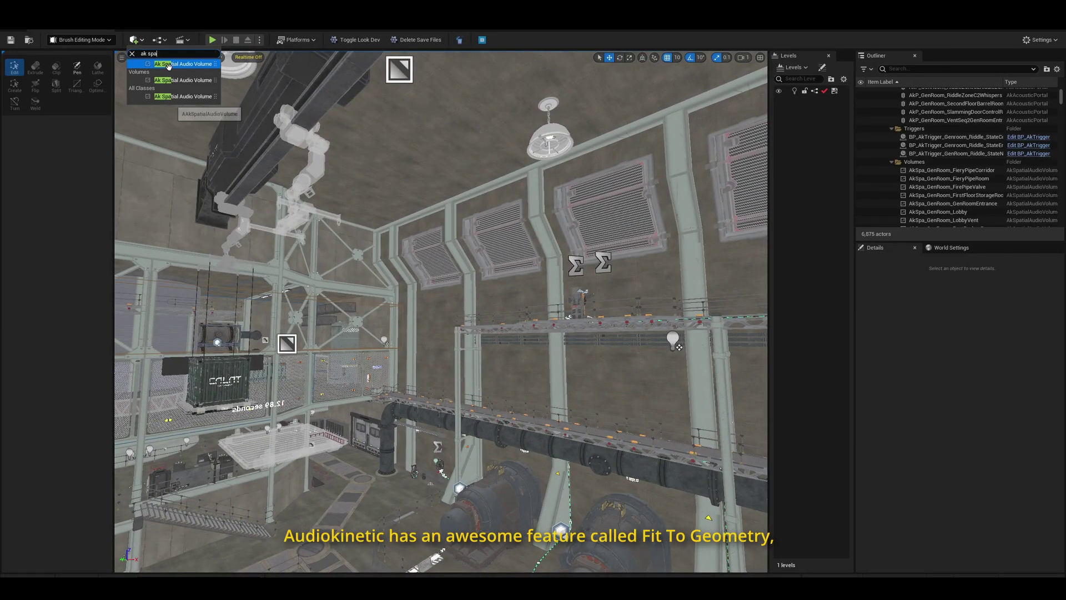
pyautogui.click(166, 65)
# Try fitting the new audio volume to the room with Fit to Geometry, inspect it, and choose the Convex Polyhedron shape.
pyautogui.click(925, 324)
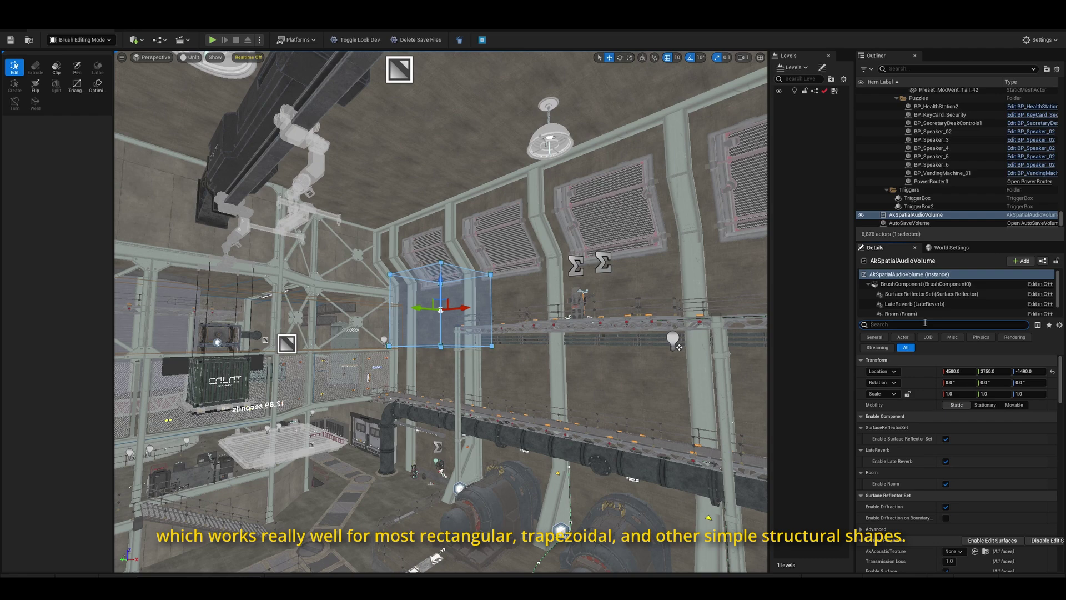
pyautogui.write('fit')
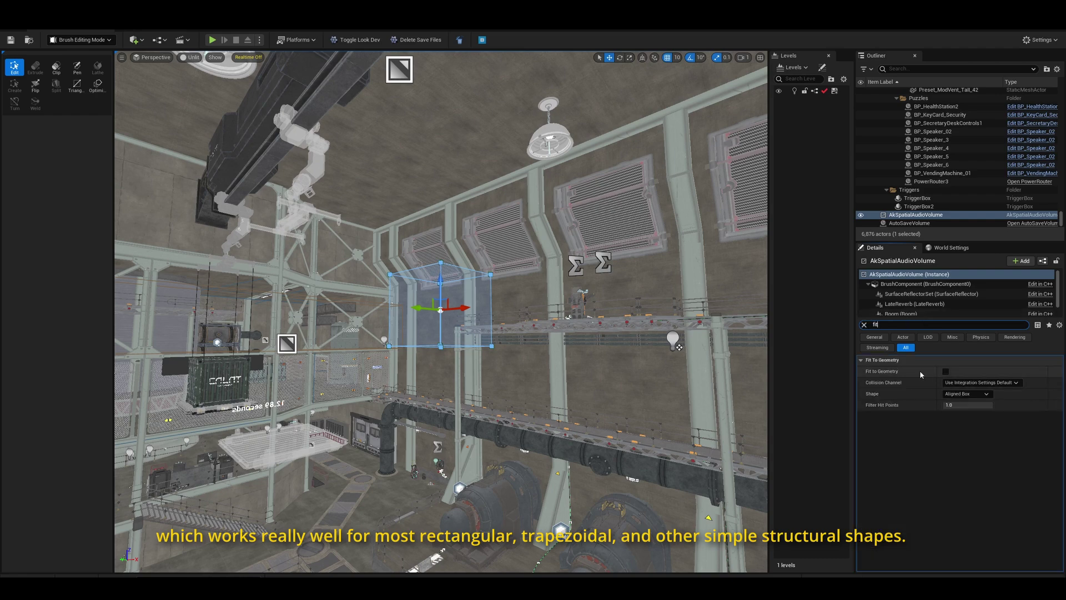
pyautogui.click(946, 371)
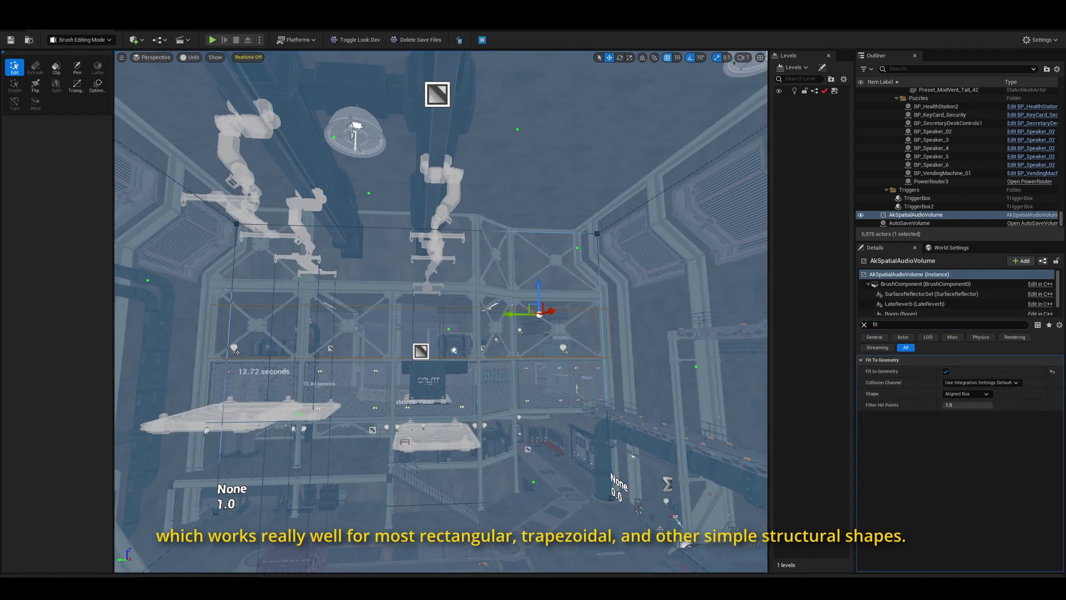
pyautogui.moveTo(441, 311); pyautogui.dragTo(496, 355, button='right')
pyautogui.moveTo(737, 162); pyautogui.dragTo(439, 327, button='right')
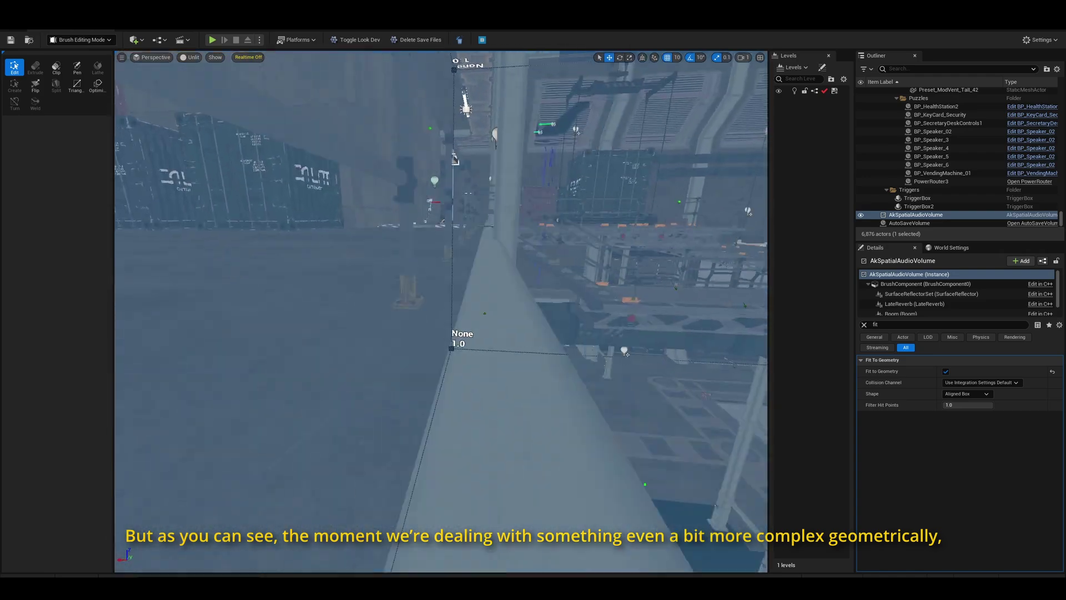
pyautogui.moveTo(441, 311); pyautogui.dragTo(385, 311, button='right')
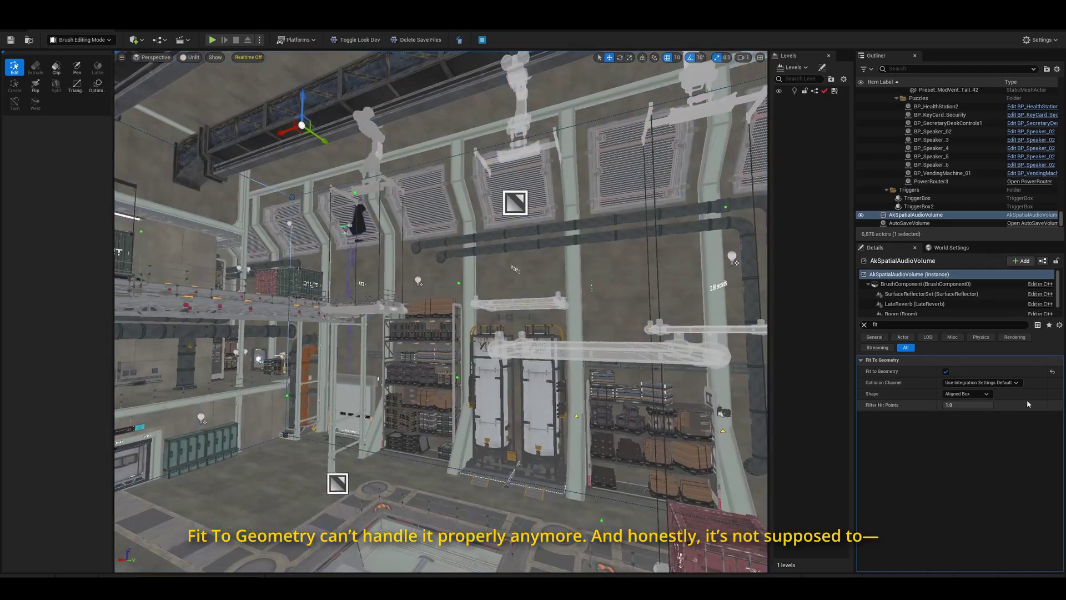
pyautogui.click(967, 394)
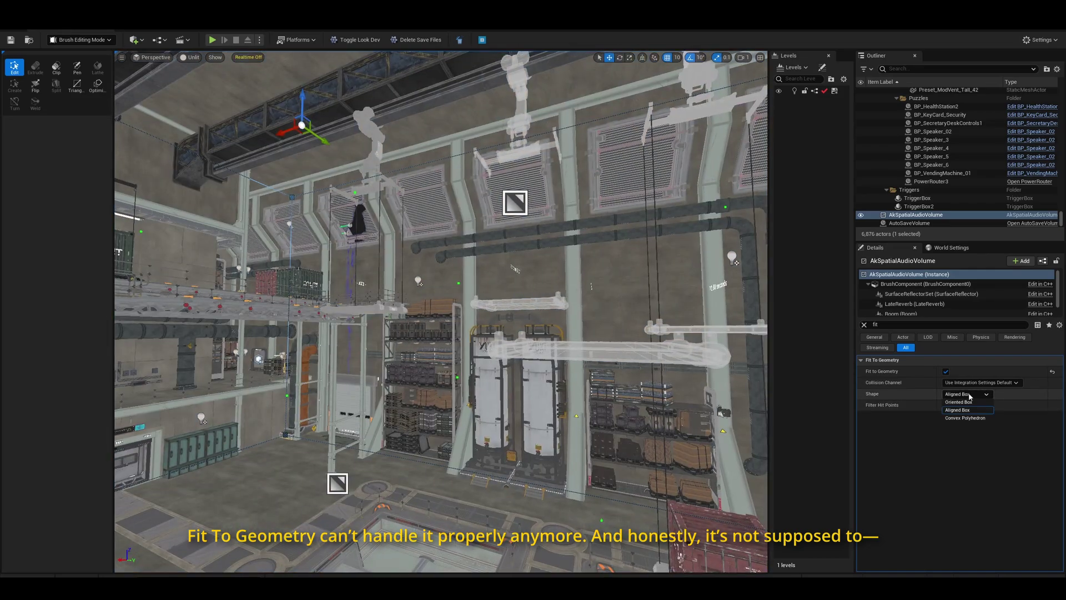
pyautogui.click(977, 418)
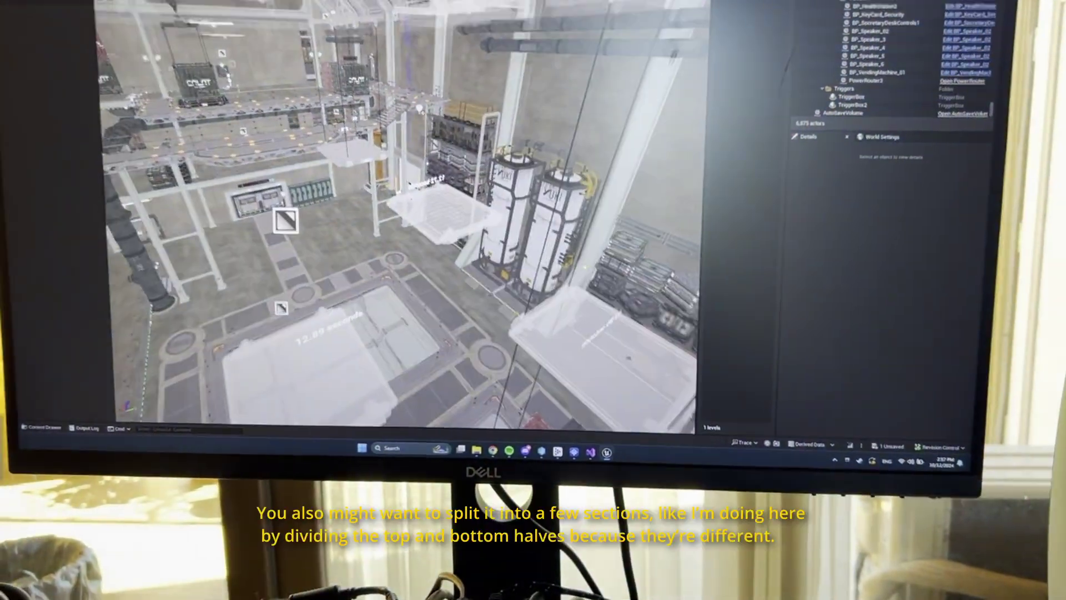
# Survey the room's architecture in Selection mode, then return to Brush Editing mode with the Pen tool active.
pyautogui.moveTo(402, 223); pyautogui.dragTo(222, 189, button='right')
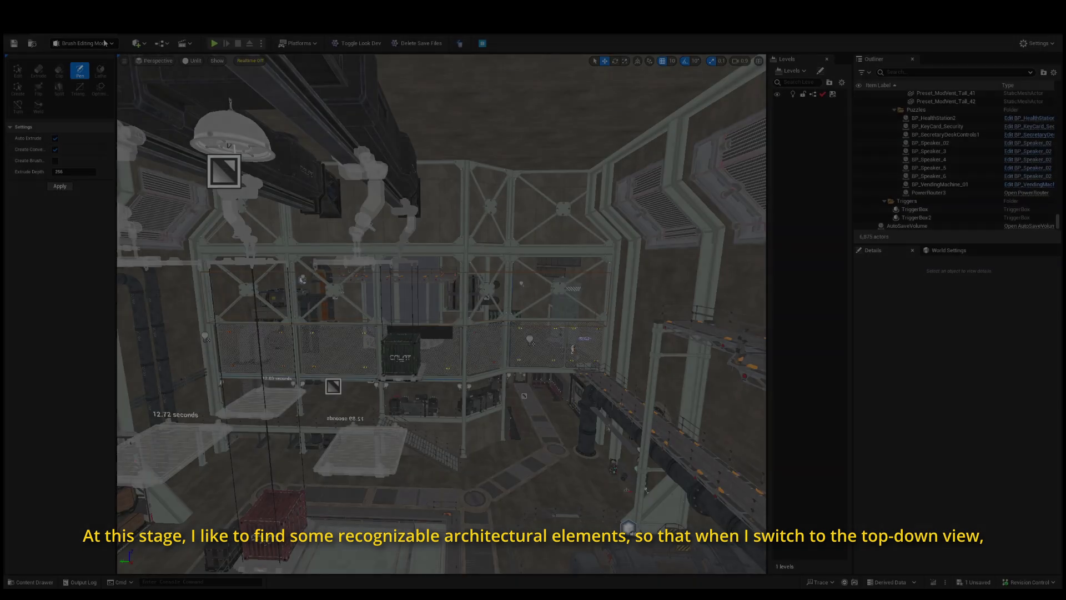
pyautogui.hotkey('shift', '1')
pyautogui.moveTo(187, 110)
pyautogui.mouseDown(button='right')
pyautogui.moveTo(78, 114)
pyautogui.moveTo(211, 119)
pyautogui.mouseUp(button='right')
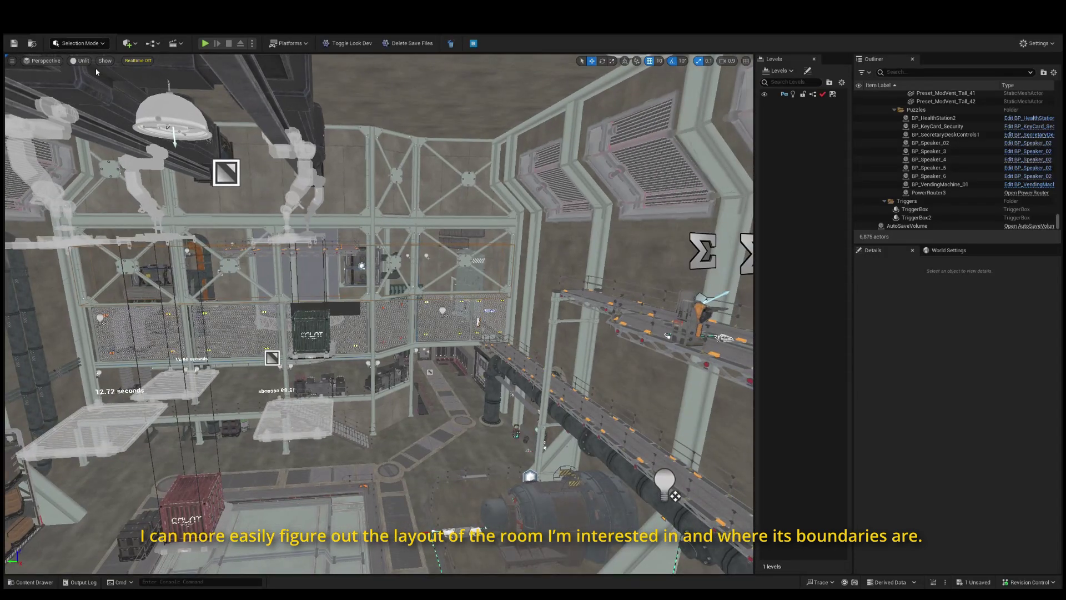
pyautogui.hotkey('shift', '6')
pyautogui.click(79, 71)
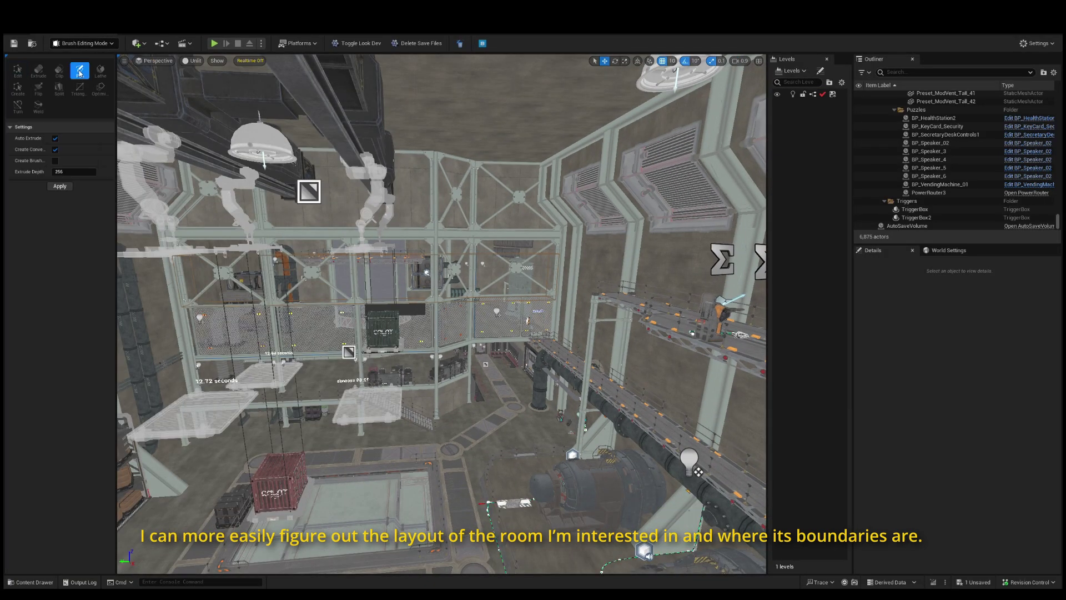
# Select the second-floor barrel room's audio volume as a layout reference and switch the viewport to the top view.
pyautogui.click(485, 289)
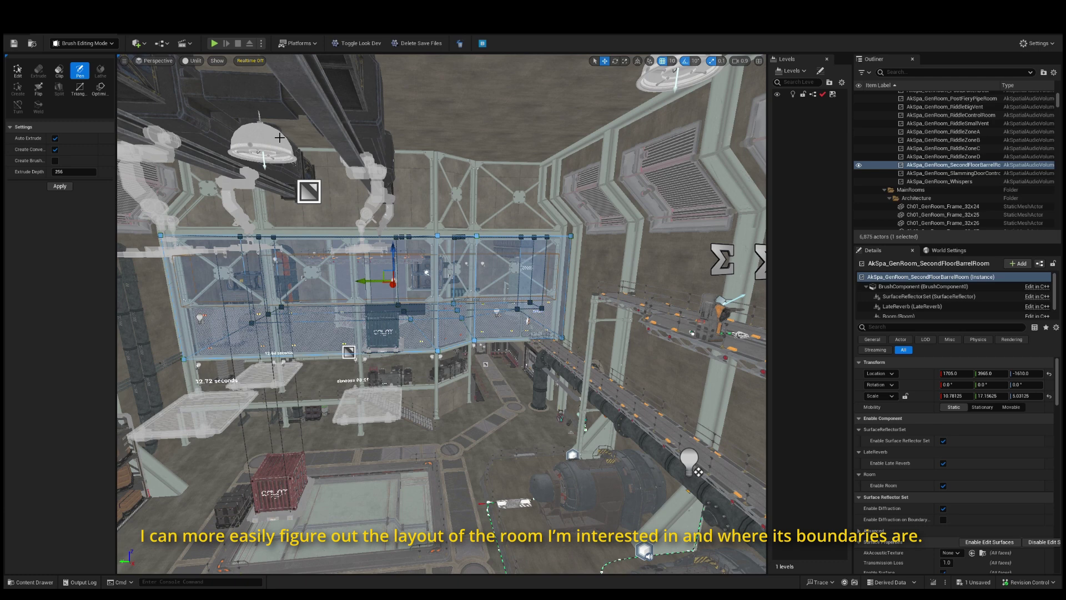
pyautogui.click(162, 62)
pyautogui.click(167, 105)
pyautogui.moveTo(383, 254); pyautogui.dragTo(556, 272, button='right')
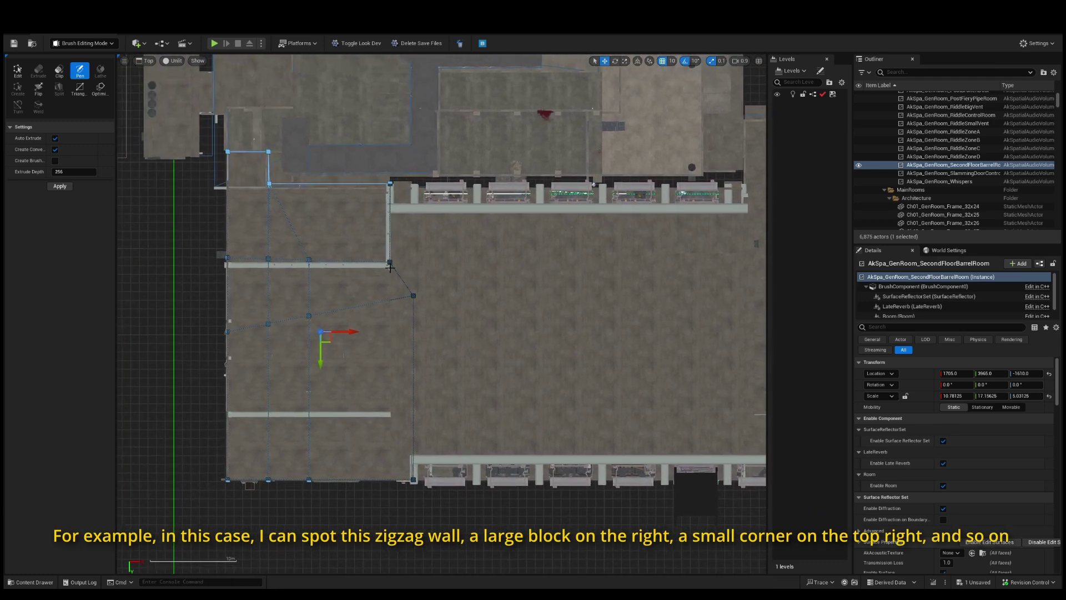
pyautogui.moveTo(620, 391); pyautogui.dragTo(436, 378, button='right')
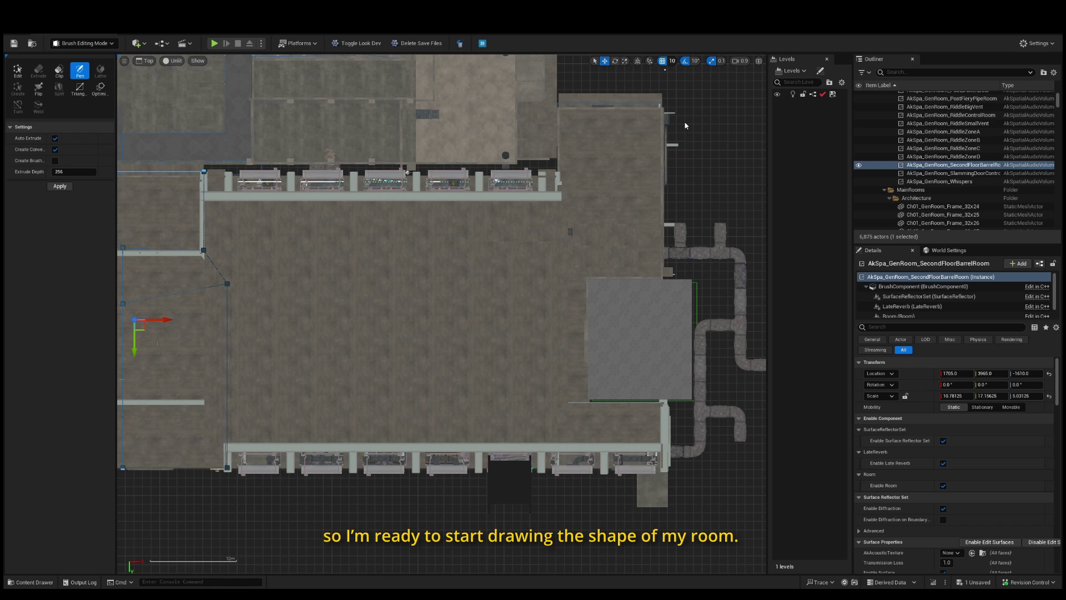
# Set grid snapping to 100 and draw a closed Pen outline just inside the main room's walls to create an extruded brush.
pyautogui.press(']')
pyautogui.press('Escape')
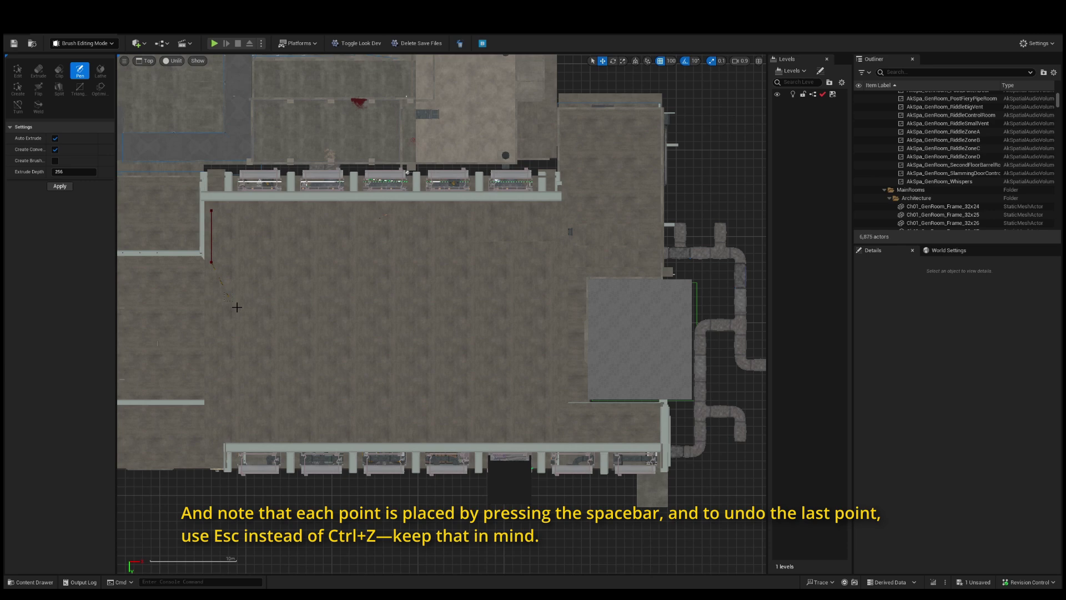
pyautogui.press('space')
pyautogui.press('space')
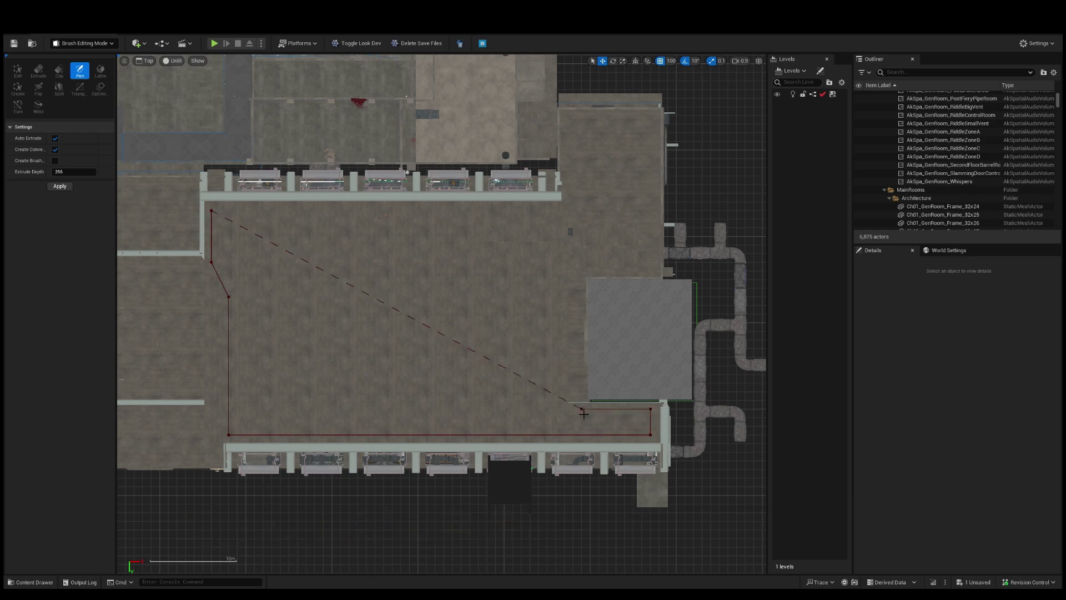
pyautogui.press('space')
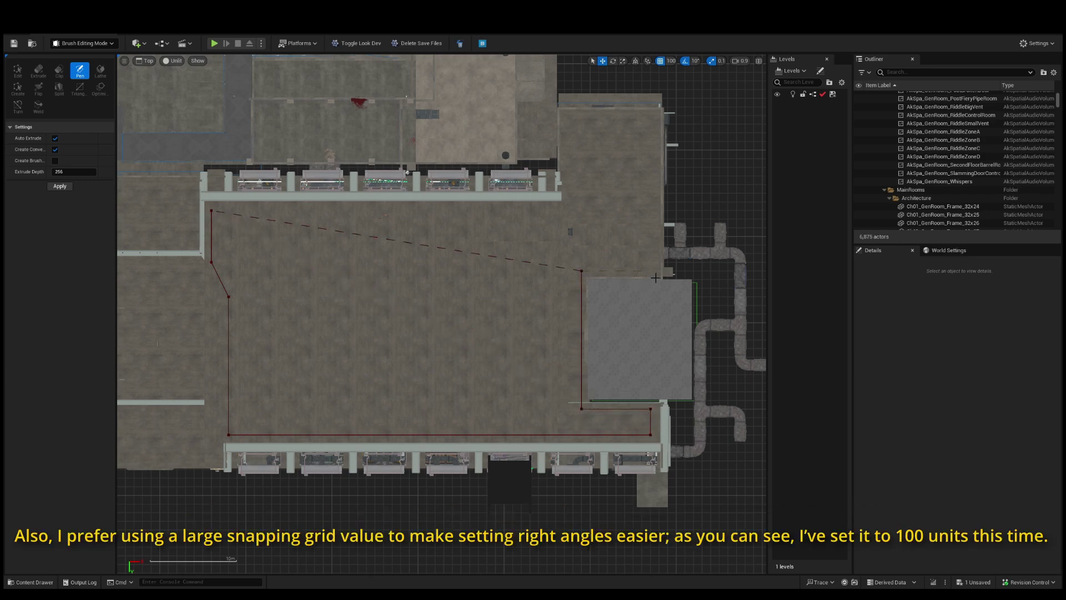
pyautogui.press('space')
pyautogui.press('space')
pyautogui.press('space')
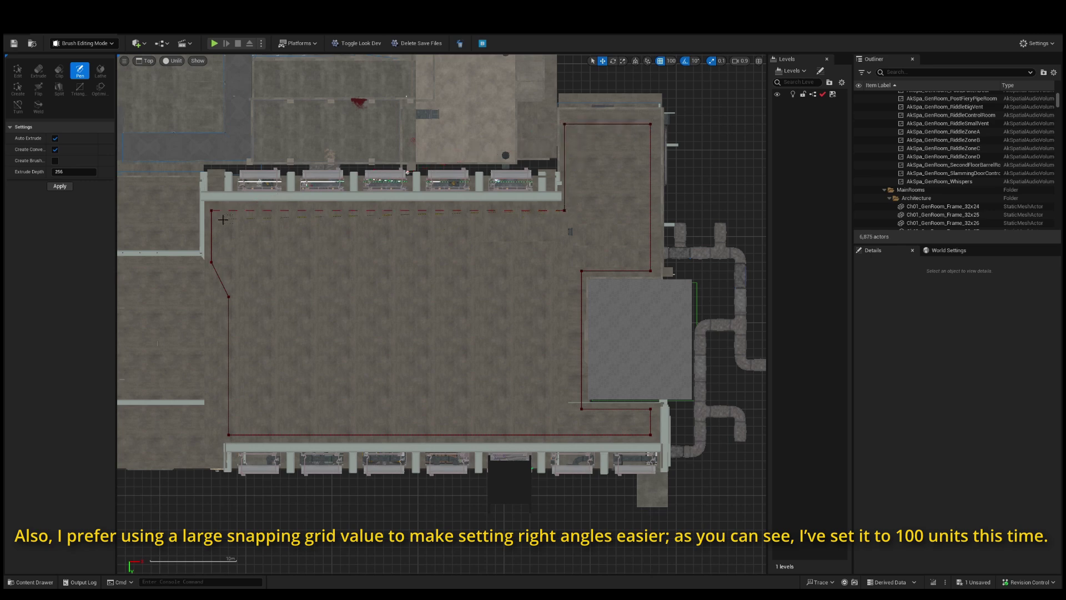
pyautogui.press('space')
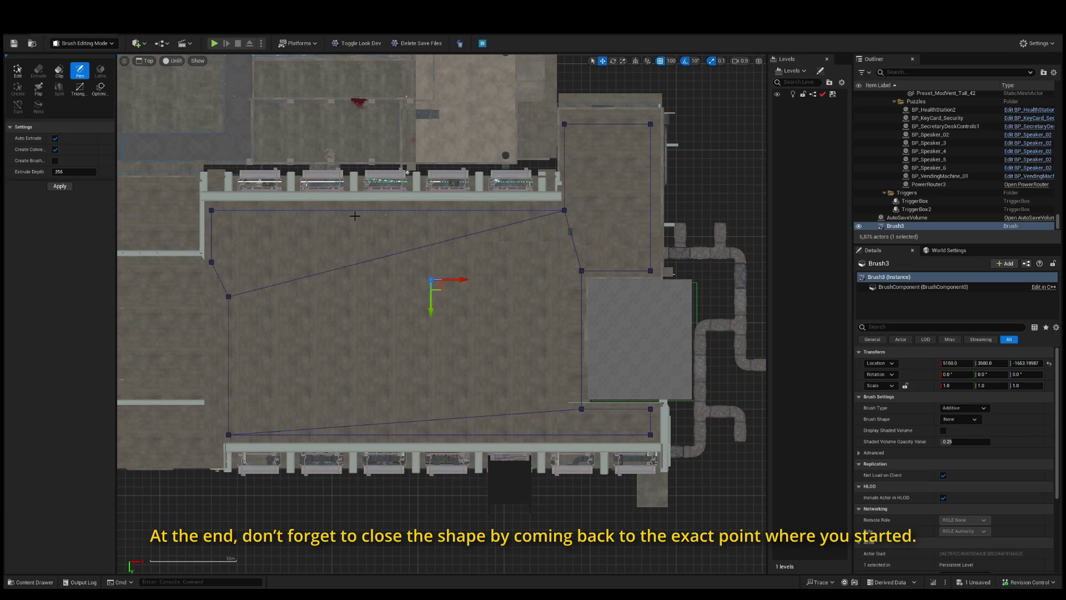
# In the perspective view, select the four corner vertices of the brush's end face and pull them out to the room boundary with grid snapping 10.
pyautogui.hotkey('alt', 'g')
pyautogui.moveTo(389, 289)
pyautogui.mouseDown(button='right')
pyautogui.moveTo(450, 291)
pyautogui.moveTo(435, 245)
pyautogui.moveTo(244, 264)
pyautogui.moveTo(334, 300)
pyautogui.moveTo(389, 305)
pyautogui.moveTo(273, 256)
pyautogui.moveTo(167, 250)
pyautogui.mouseUp(button='right')
pyautogui.press('w')
pyautogui.moveTo(372, 261)
pyautogui.mouseDown(button='right')
pyautogui.moveTo(394, 238)
pyautogui.moveTo(383, 228)
pyautogui.moveTo(383, 250)
pyautogui.moveTo(383, 222)
pyautogui.moveTo(416, 216)
pyautogui.moveTo(316, 233)
pyautogui.mouseUp(button='right')
pyautogui.moveTo(398, 333)
pyautogui.mouseDown(button='right')
pyautogui.moveTo(386, 311)
pyautogui.moveTo(328, 406)
pyautogui.moveTo(336, 413)
pyautogui.mouseUp(button='right')
pyautogui.click(569, 182)
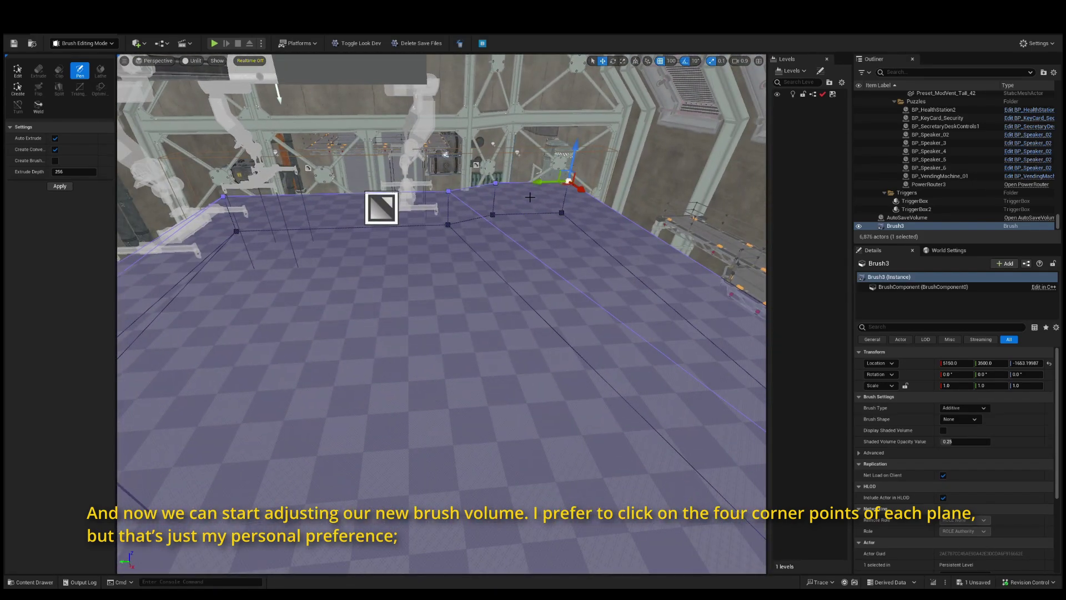
pyautogui.click(496, 183)
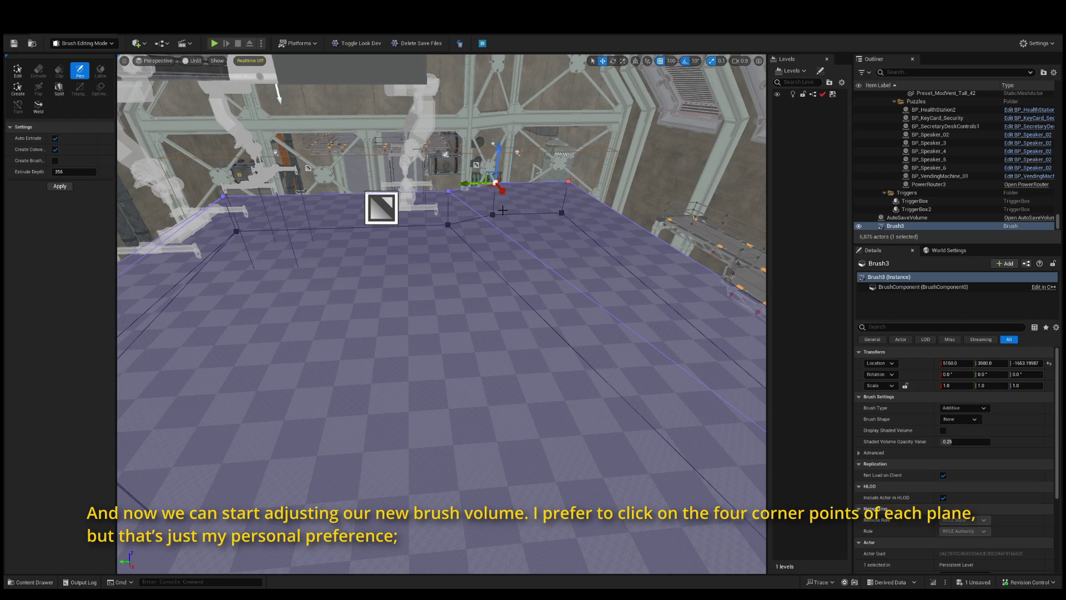
pyautogui.click(494, 215)
pyautogui.keyDown('ctrl'); pyautogui.click(562, 214); pyautogui.keyUp('ctrl')
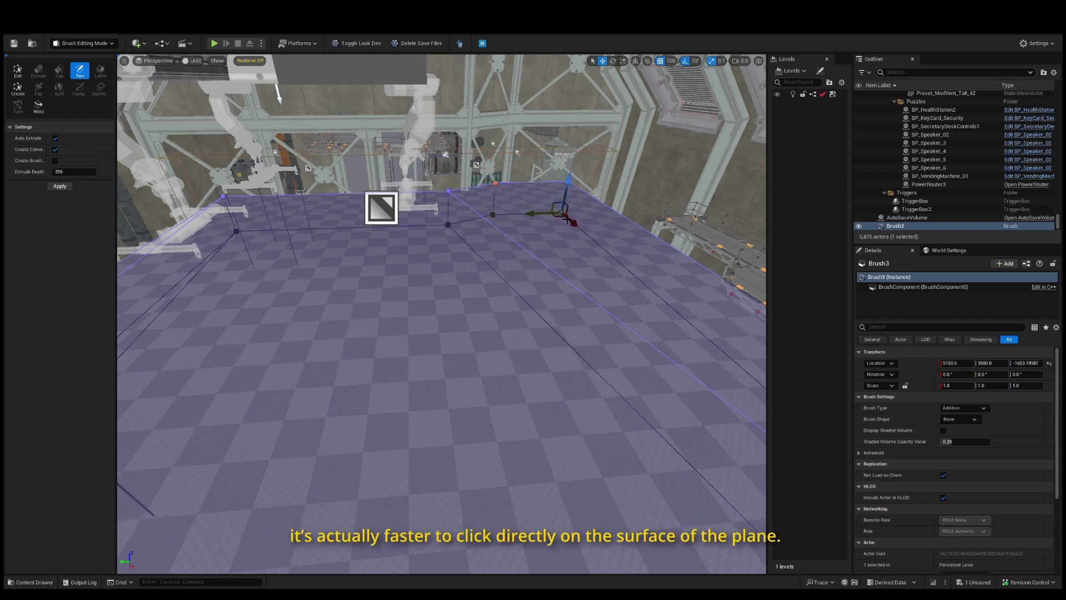
pyautogui.moveTo(556, 245)
pyautogui.mouseDown(button='right')
pyautogui.moveTo(600, 230)
pyautogui.moveTo(595, 164)
pyautogui.moveTo(574, 228)
pyautogui.mouseUp(button='right')
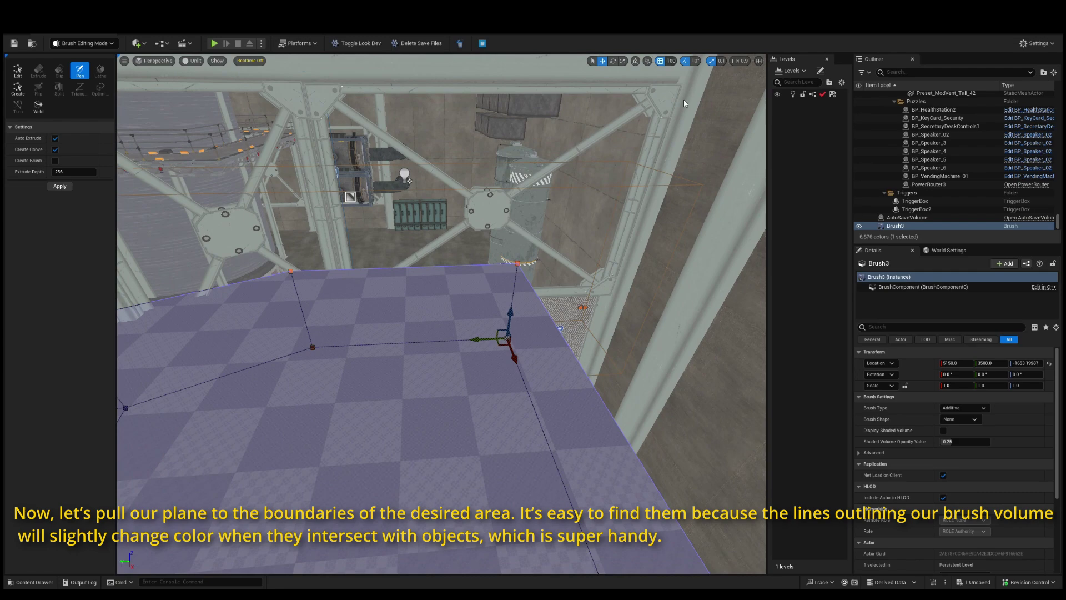
pyautogui.press('[')
pyautogui.moveTo(684, 104)
pyautogui.mouseDown(button='right')
pyautogui.moveTo(566, 108)
pyautogui.moveTo(511, 127)
pyautogui.moveTo(555, 325)
pyautogui.mouseUp(button='right')
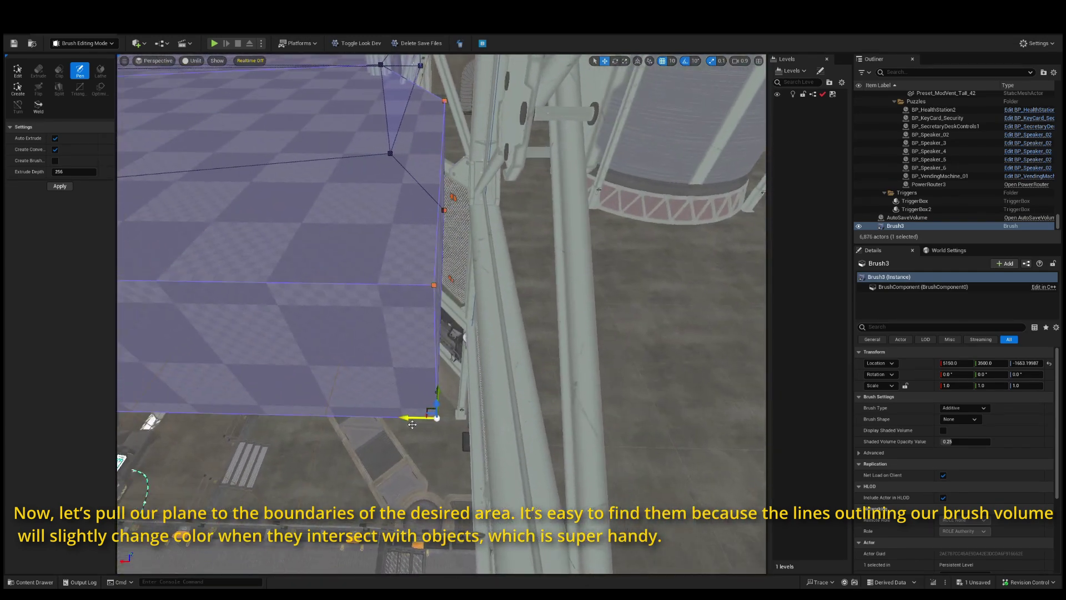
pyautogui.moveTo(413, 424); pyautogui.dragTo(465, 421)
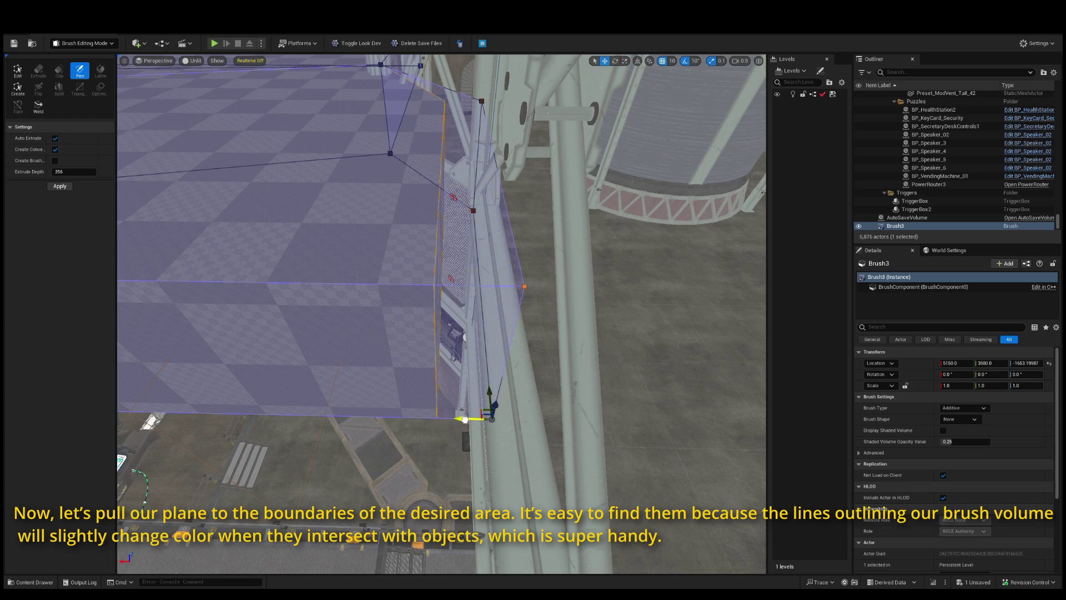
pyautogui.moveTo(435, 422)
pyautogui.mouseDown(button='right')
pyautogui.moveTo(435, 334)
pyautogui.moveTo(435, 422)
pyautogui.mouseUp(button='right')
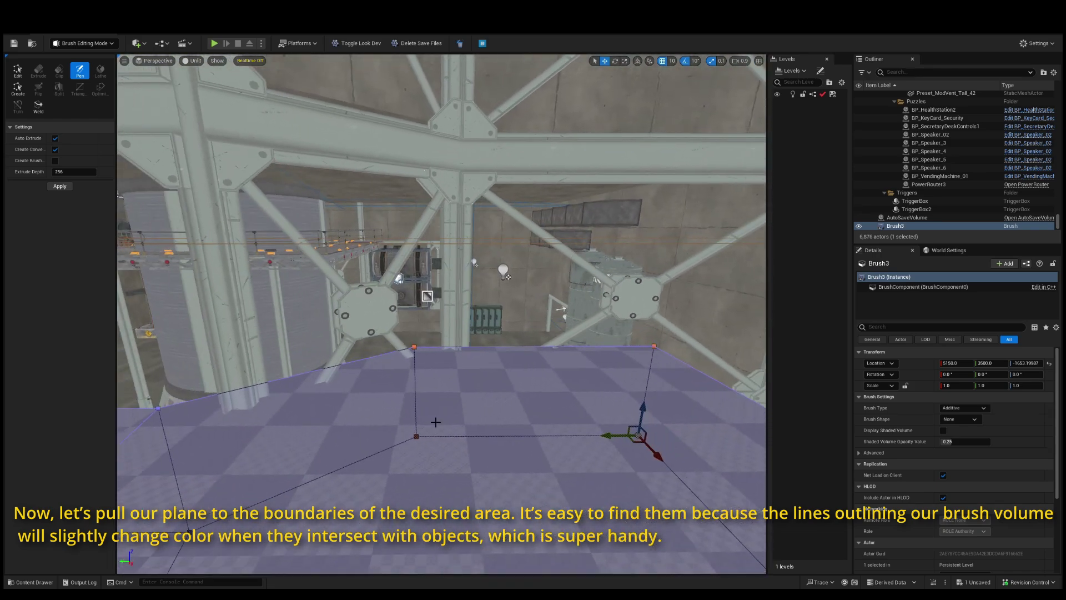
# Select the upper and lower vertices at the end face's inner corner and slide them sideways to match the room boundary.
pyautogui.click(415, 347)
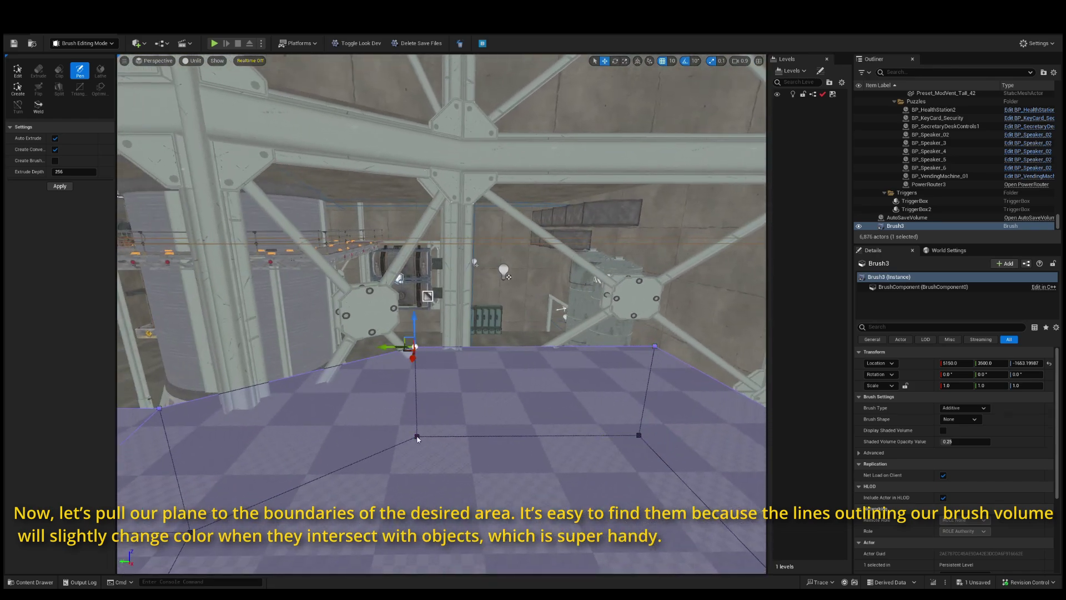
pyautogui.moveTo(392, 439); pyautogui.dragTo(416, 436)
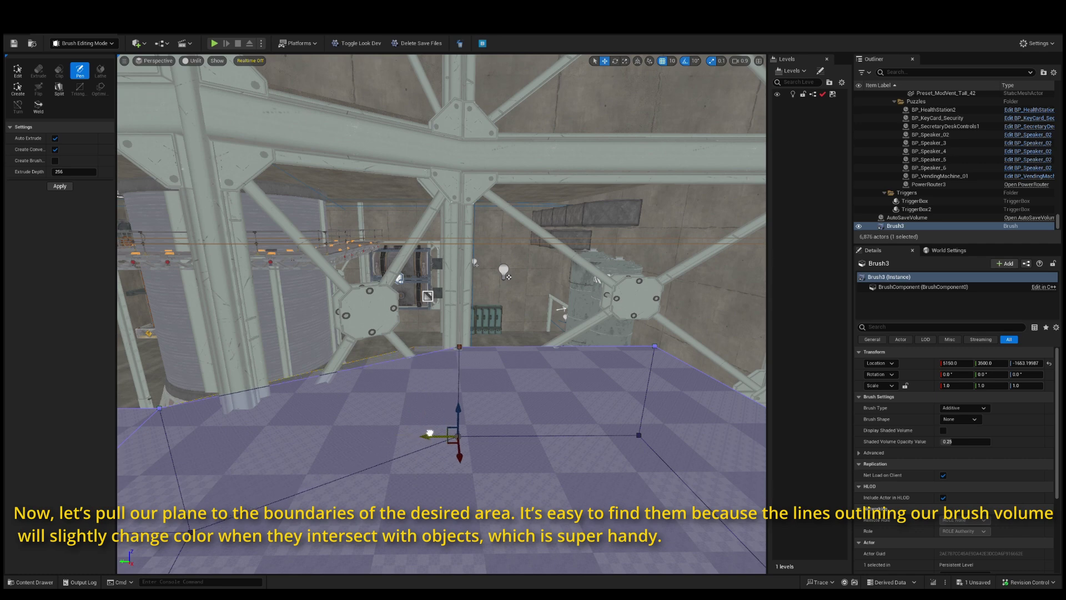
pyautogui.moveTo(355, 369); pyautogui.dragTo(289, 441, button='right')
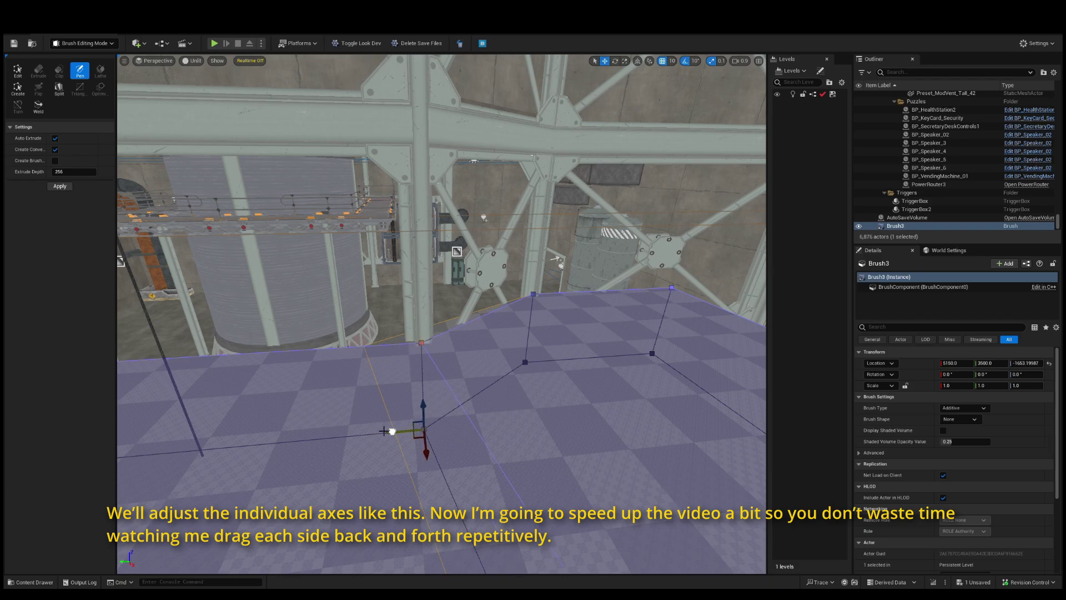
# Select the brush's corner vertices beside the steel frame and fit them to the adjoining wall and beam boundaries.
pyautogui.moveTo(384, 431)
pyautogui.mouseDown(button='right')
pyautogui.moveTo(333, 428)
pyautogui.moveTo(405, 428)
pyautogui.moveTo(500, 400)
pyautogui.moveTo(422, 411)
pyautogui.moveTo(417, 400)
pyautogui.mouseUp(button='right')
pyautogui.keyDown('ctrl'); pyautogui.keyDown('alt'); pyautogui.moveTo(133, 290); pyautogui.dragTo(170, 341); pyautogui.keyUp('alt'); pyautogui.keyUp('ctrl')
pyautogui.moveTo(170, 341); pyautogui.dragTo(122, 331, button='right')
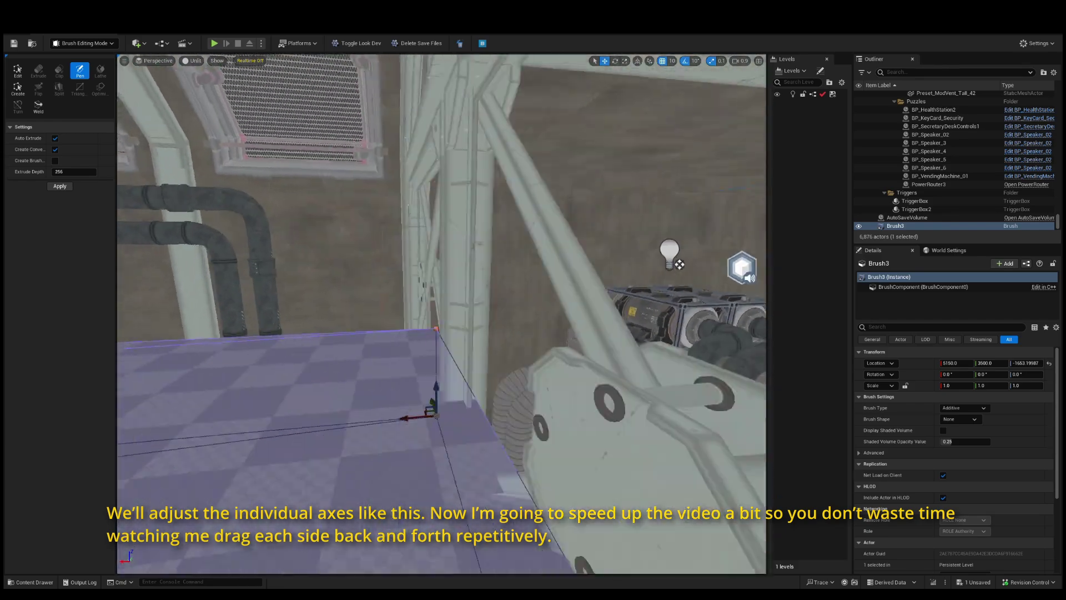
pyautogui.moveTo(300, 395); pyautogui.dragTo(295, 391, button='right')
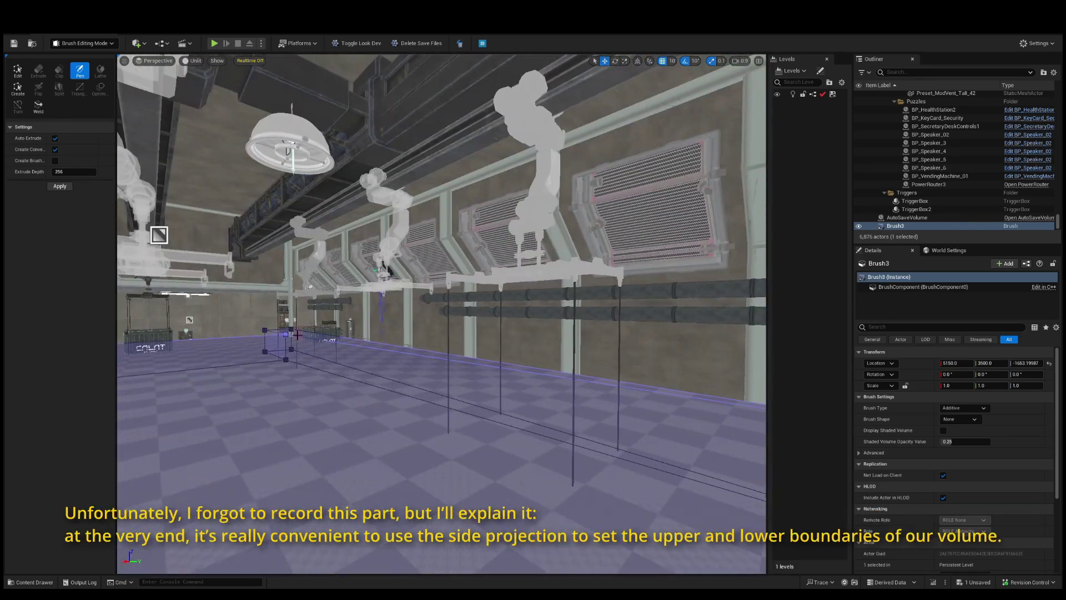
pyautogui.moveTo(334, 389); pyautogui.dragTo(350, 380, button='right')
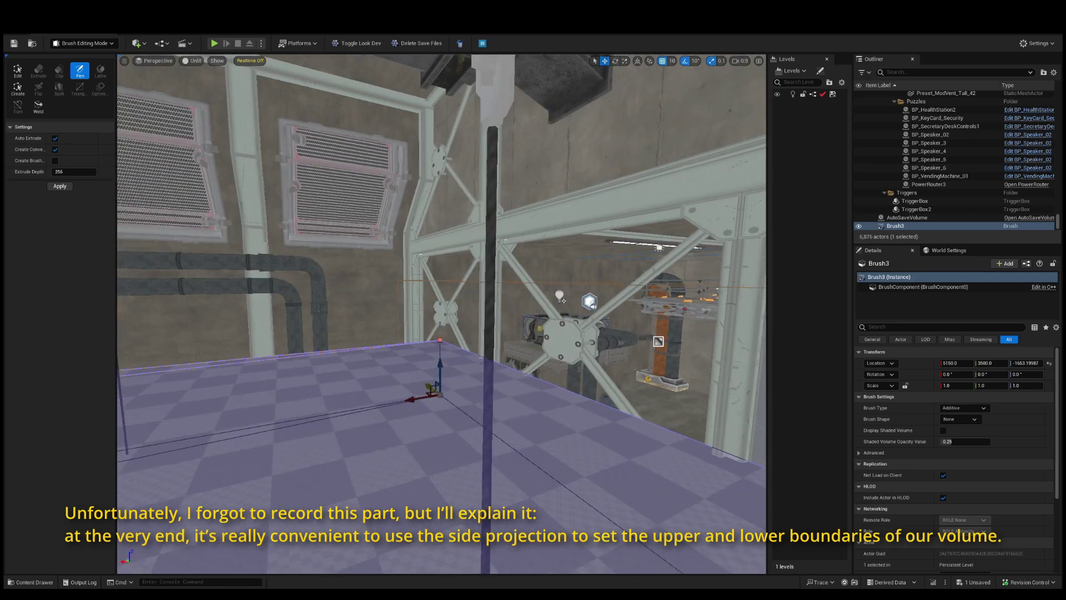
pyautogui.moveTo(533, 422)
pyautogui.mouseDown(button='right')
pyautogui.moveTo(550, 411)
pyautogui.moveTo(457, 434)
pyautogui.moveTo(336, 404)
pyautogui.mouseUp(button='right')
pyautogui.moveTo(330, 309)
pyautogui.mouseDown(button='right')
pyautogui.moveTo(183, 303)
pyautogui.moveTo(233, 334)
pyautogui.moveTo(583, 378)
pyautogui.mouseUp(button='right')
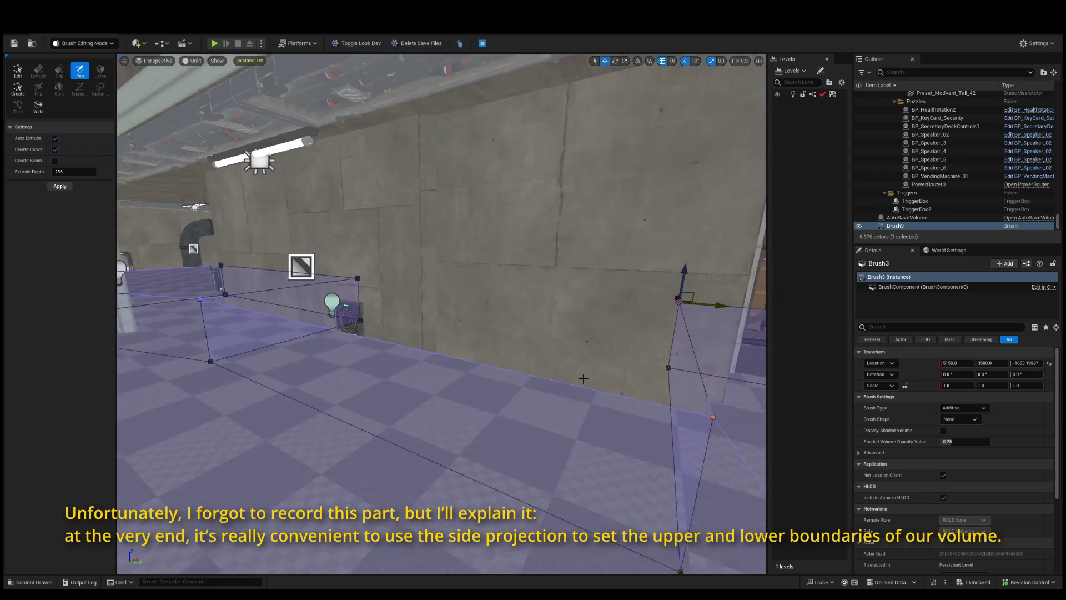
# Select the upper and lower vertices of the brush corners along the concrete wall and align them with it.
pyautogui.moveTo(687, 578); pyautogui.dragTo(239, 422, button='right')
pyautogui.keyDown('ctrl'); pyautogui.click(235, 419); pyautogui.keyUp('ctrl')
pyautogui.keyDown('ctrl'); pyautogui.click(470, 499); pyautogui.keyUp('ctrl')
pyautogui.moveTo(564, 364); pyautogui.dragTo(233, 355, button='right')
pyautogui.keyDown('ctrl'); pyautogui.click(200, 329); pyautogui.keyUp('ctrl')
pyautogui.keyDown('ctrl'); pyautogui.click(184, 276); pyautogui.keyUp('ctrl')
pyautogui.moveTo(183, 277); pyautogui.dragTo(78, 294, button='right')
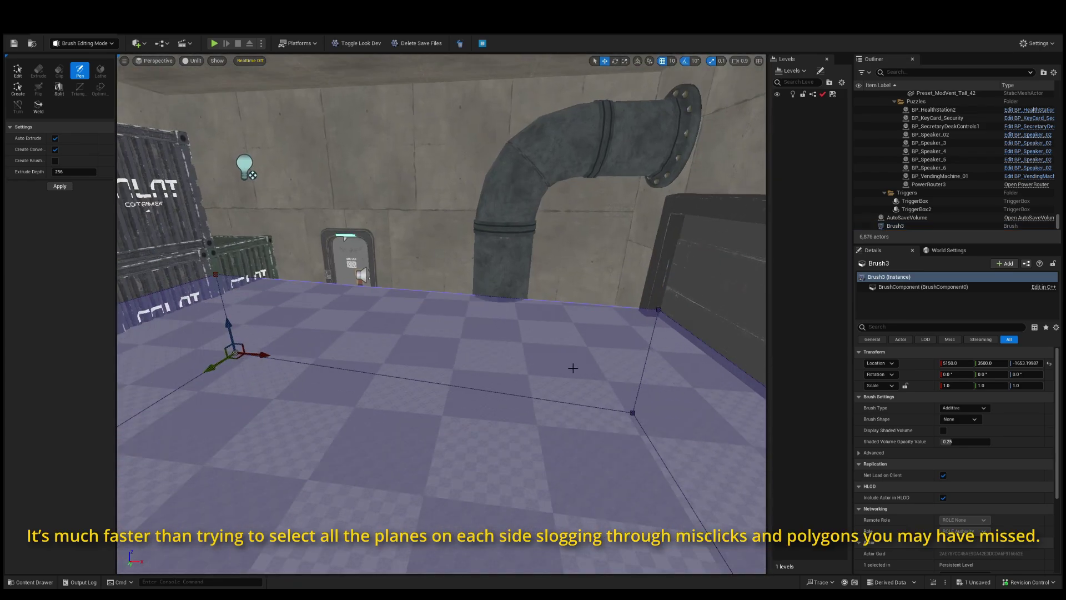
# Select the vertex pairs at the corners near the pipe and stacked containers and fit them to the walls.
pyautogui.keyDown('ctrl'); pyautogui.click(671, 311); pyautogui.keyUp('ctrl')
pyautogui.moveTo(671, 311); pyautogui.dragTo(300, 261, button='right')
pyautogui.keyDown('ctrl'); pyautogui.click(607, 377); pyautogui.keyUp('ctrl')
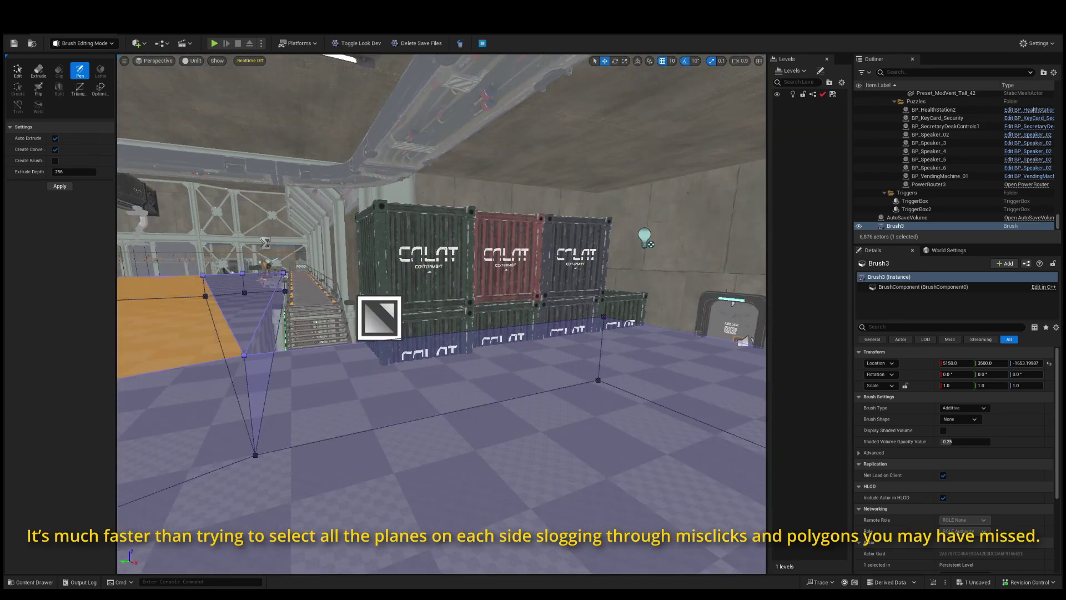
pyautogui.keyDown('ctrl'); pyautogui.click(601, 380); pyautogui.keyUp('ctrl')
pyautogui.keyDown('ctrl'); pyautogui.click(604, 317); pyautogui.keyUp('ctrl')
pyautogui.moveTo(605, 320)
pyautogui.mouseDown(button='right')
pyautogui.moveTo(550, 277)
pyautogui.moveTo(622, 361)
pyautogui.mouseUp(button='right')
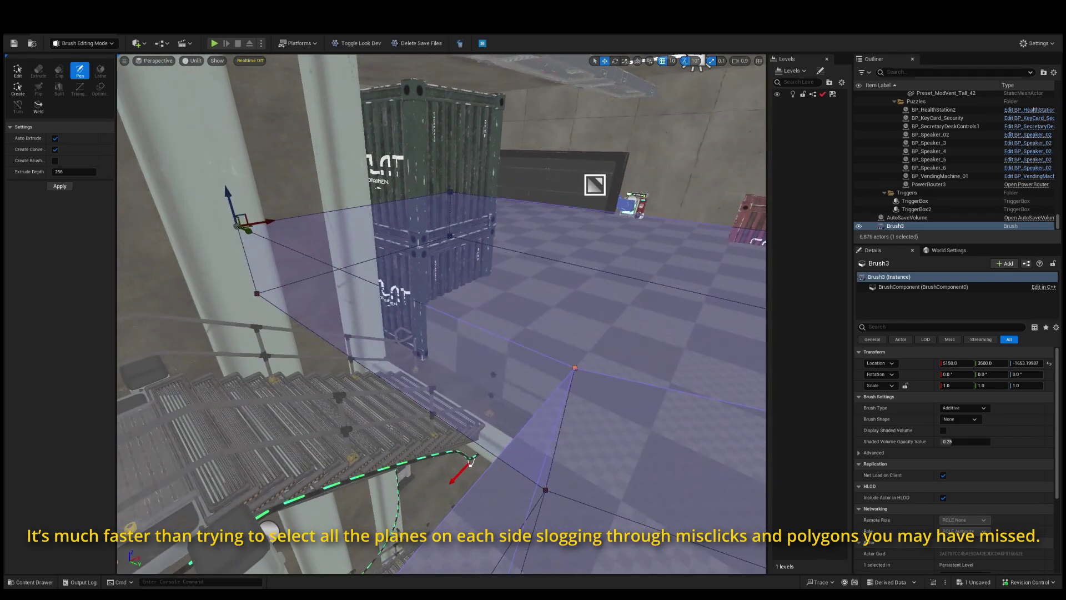
# Shift the brush edge beside the metal staircase to match the room boundary.
pyautogui.click(320, 326)
pyautogui.moveTo(303, 327); pyautogui.dragTo(297, 329)
pyautogui.moveTo(298, 329)
pyautogui.mouseDown(button='right')
pyautogui.moveTo(344, 331)
pyautogui.moveTo(339, 345)
pyautogui.moveTo(244, 333)
pyautogui.moveTo(267, 325)
pyautogui.mouseUp(button='right')
pyautogui.moveTo(384, 347); pyautogui.dragTo(383, 327, button='right')
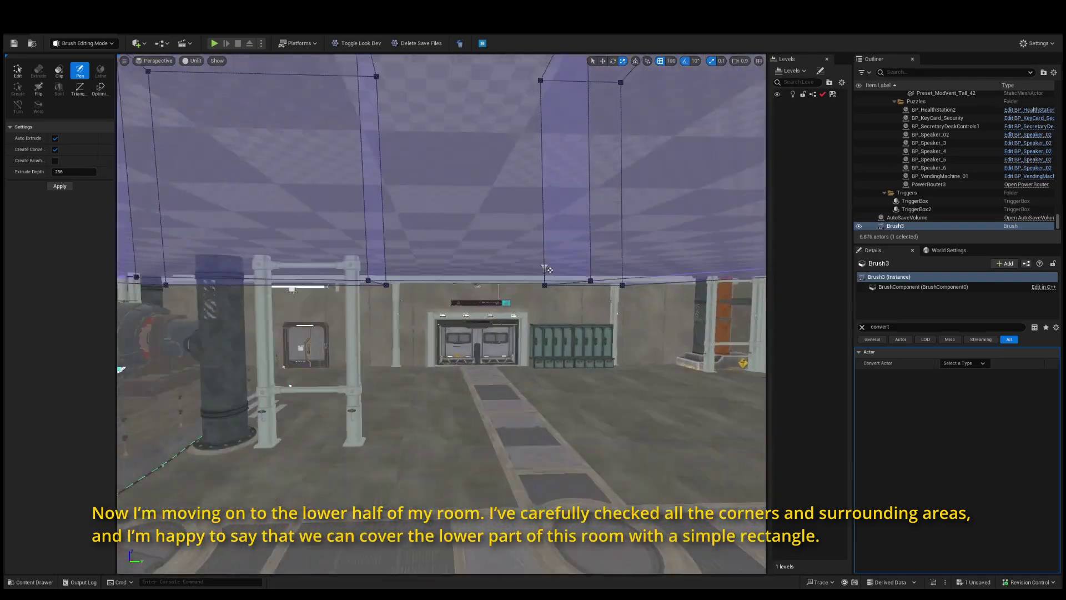
# Insert an AkSpatialAudioVolume in the lower half of the room and scale it up horizontally across the floor area.
pyautogui.moveTo(546, 269); pyautogui.dragTo(203, 258, button='right')
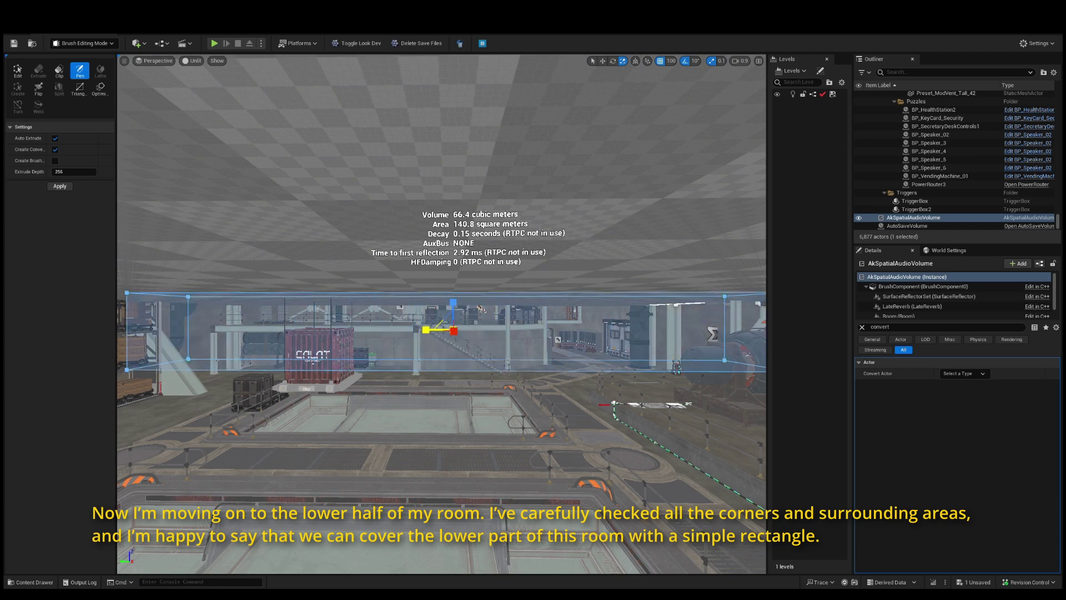
pyautogui.moveTo(454, 331); pyautogui.dragTo(454, 372)
pyautogui.moveTo(454, 331)
pyautogui.mouseDown(button='right')
pyautogui.moveTo(533, 328)
pyautogui.moveTo(466, 322)
pyautogui.mouseUp(button='right')
pyautogui.click(562, 348)
pyautogui.moveTo(561, 348); pyautogui.dragTo(455, 348, button='right')
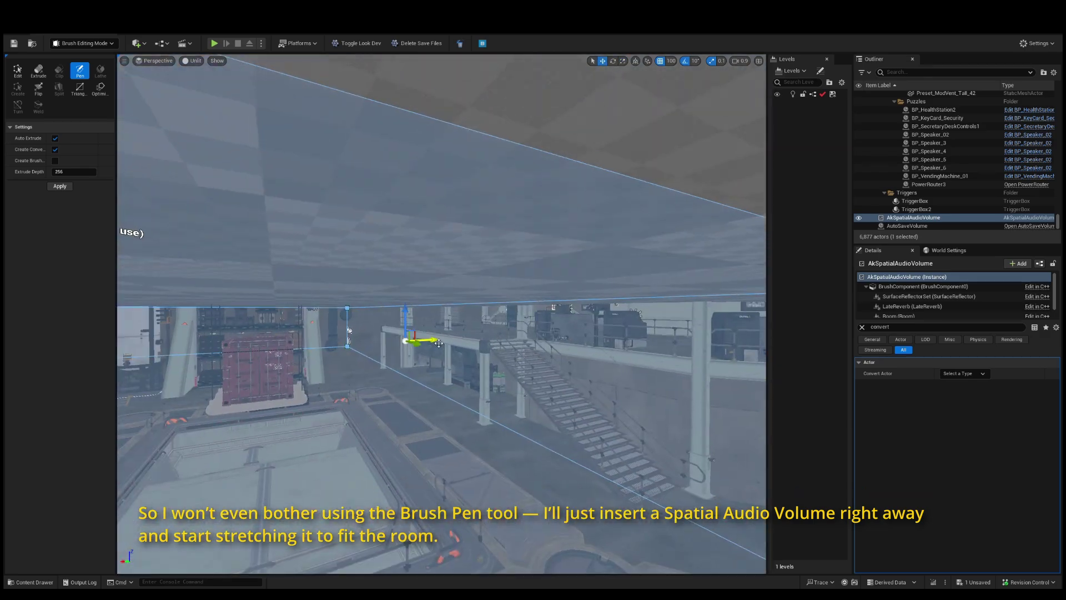
# Stretch the lower volume's side faces out to the room walls and raise its height to overlap the upper brush.
pyautogui.keyDown('shift'); pyautogui.moveTo(436, 340); pyautogui.dragTo(497, 337); pyautogui.keyUp('shift')
pyautogui.moveTo(544, 387); pyautogui.dragTo(544, 356, button='middle')
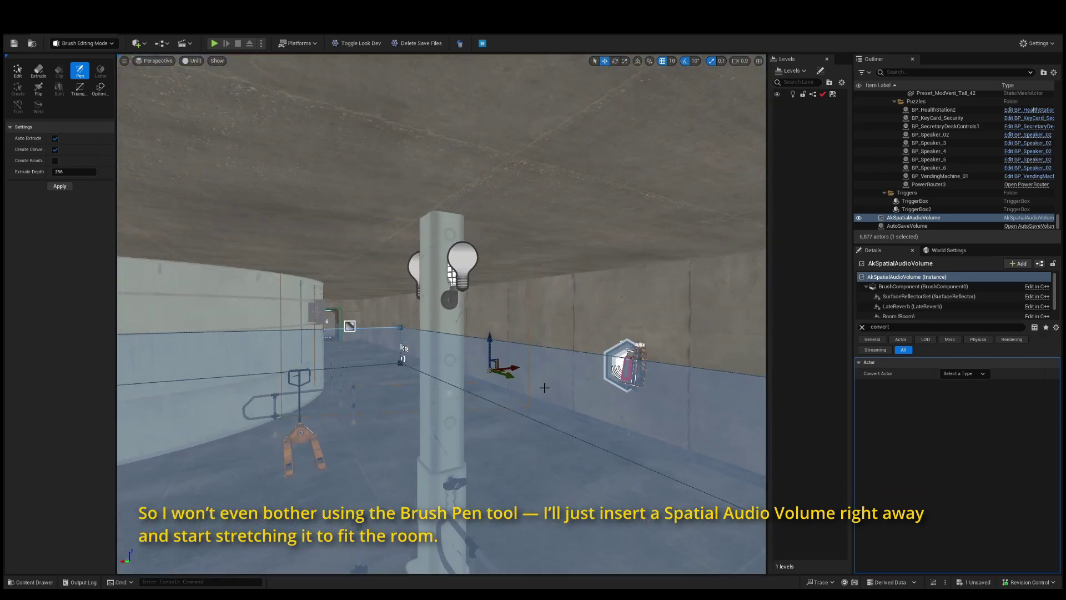
pyautogui.keyDown('shift'); pyautogui.moveTo(511, 368); pyautogui.dragTo(533, 367); pyautogui.keyUp('shift')
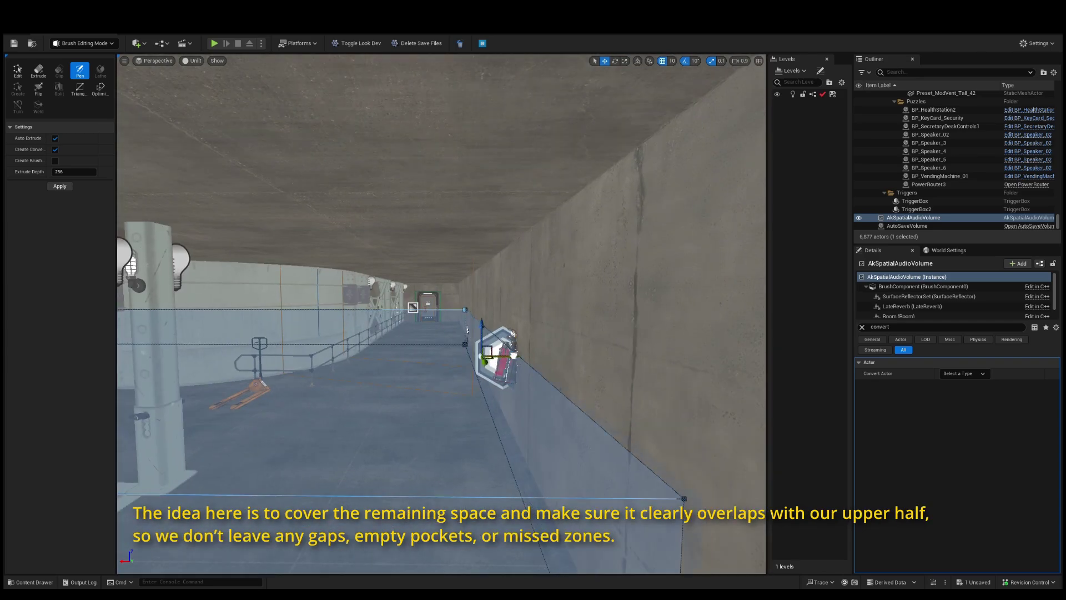
pyautogui.moveTo(533, 367)
pyautogui.mouseDown(button='right')
pyautogui.moveTo(389, 367)
pyautogui.moveTo(431, 392)
pyautogui.mouseUp(button='right')
pyautogui.click(508, 304)
pyautogui.moveTo(508, 303); pyautogui.dragTo(410, 278, button='right')
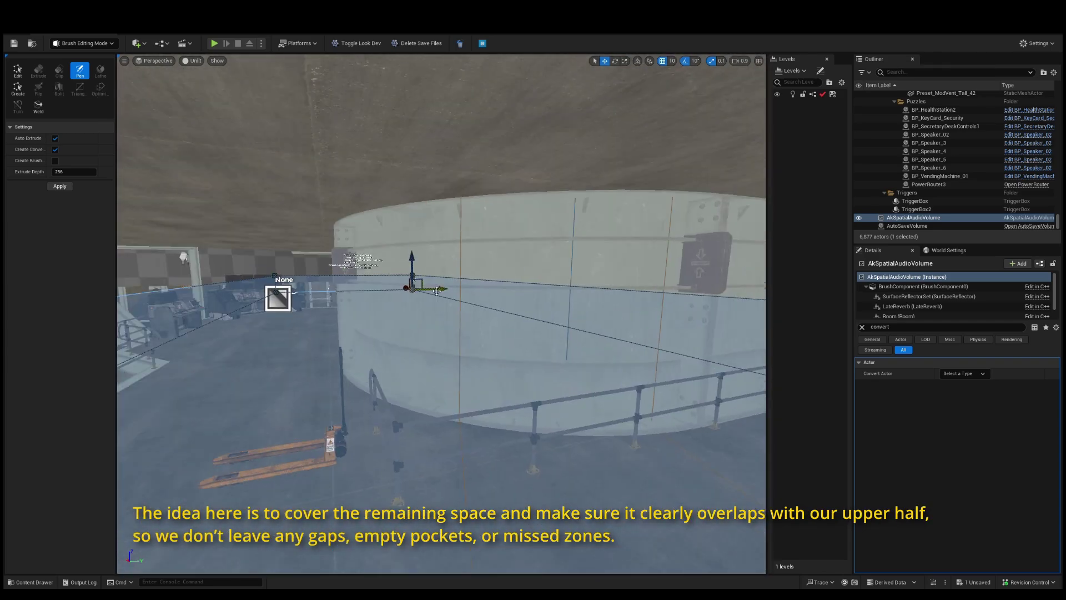
pyautogui.moveTo(693, 329); pyautogui.dragTo(533, 333, button='right')
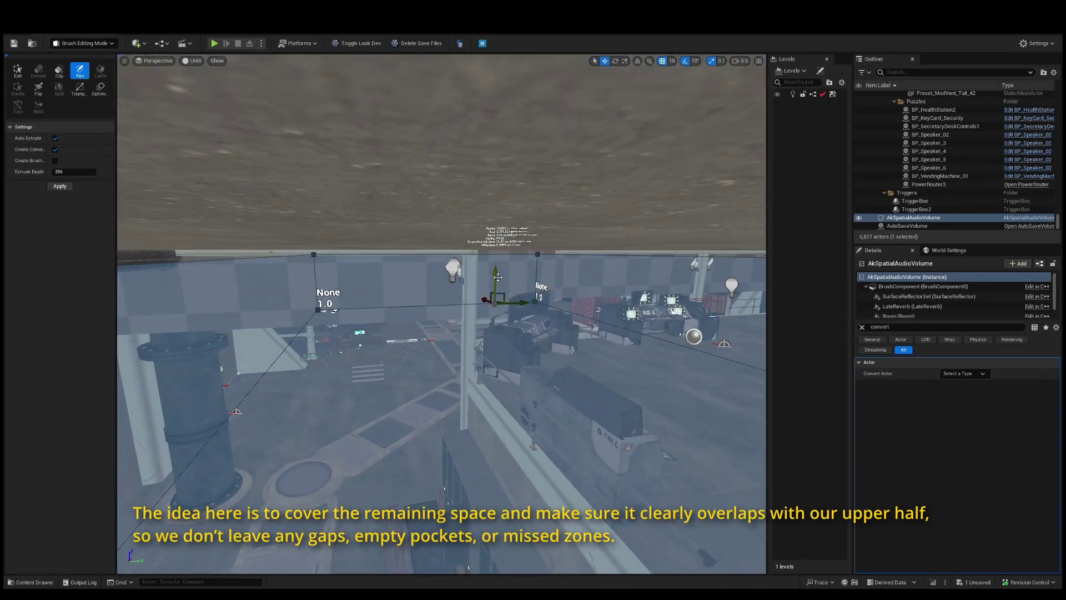
pyautogui.keyDown('shift'); pyautogui.moveTo(497, 277); pyautogui.dragTo(498, 257); pyautogui.keyUp('shift')
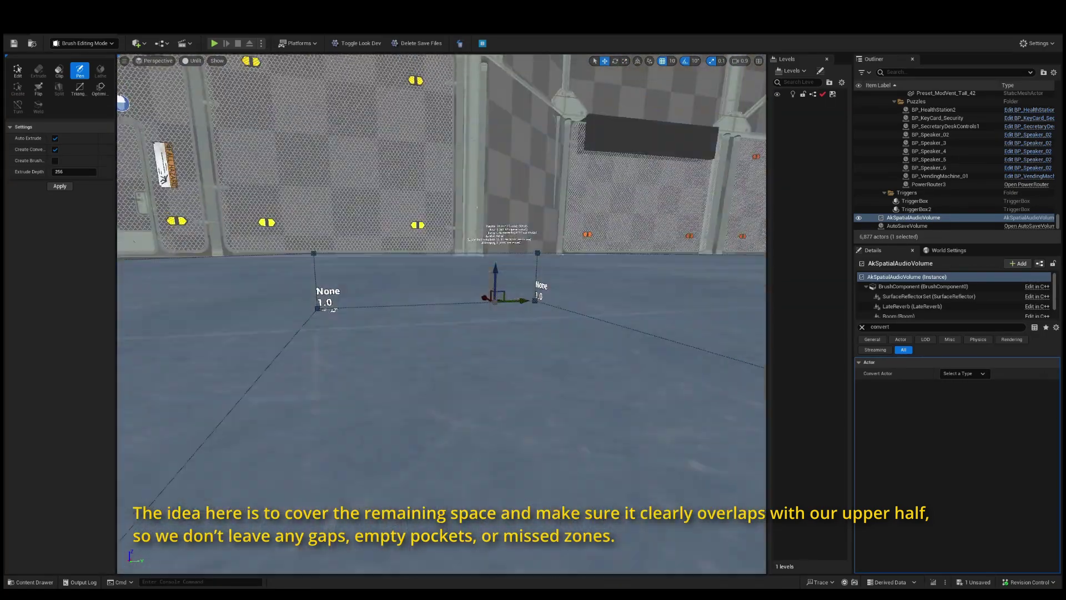
# Convert the upper-half brush into an AkSpatialAudioVolume.
pyautogui.moveTo(442, 314)
pyautogui.mouseDown(button='right')
pyautogui.moveTo(422, 234)
pyautogui.moveTo(389, 344)
pyautogui.moveTo(367, 211)
pyautogui.moveTo(348, 253)
pyautogui.moveTo(922, 224)
pyautogui.mouseUp(button='right')
pyautogui.click(533, 234)
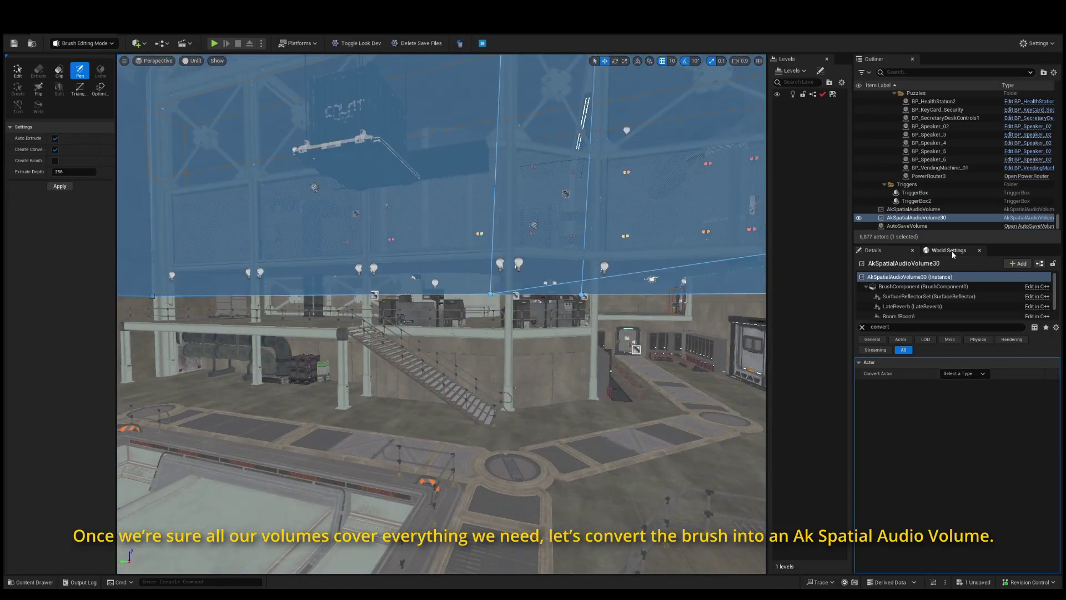
# Select the upper and lower spatial audio volumes and merge them with the Mesh Union operation in Modeling Mode.
pyautogui.moveTo(442, 311); pyautogui.dragTo(442, 311, button='right')
pyautogui.moveTo(533, 282); pyautogui.dragTo(533, 282, button='right')
pyautogui.moveTo(533, 283); pyautogui.dragTo(533, 282, button='right')
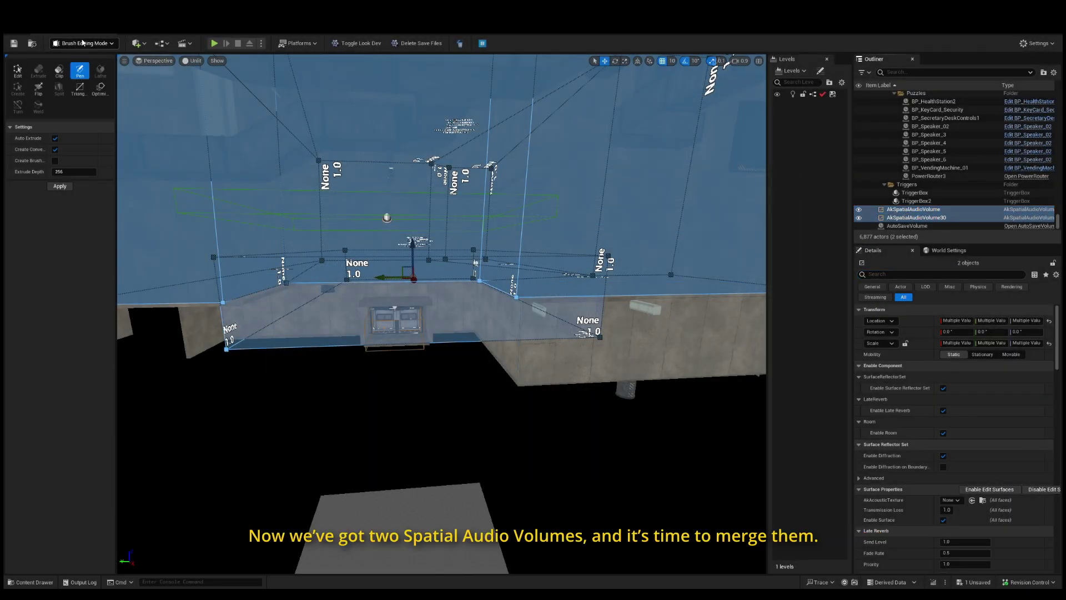
pyautogui.click(103, 92)
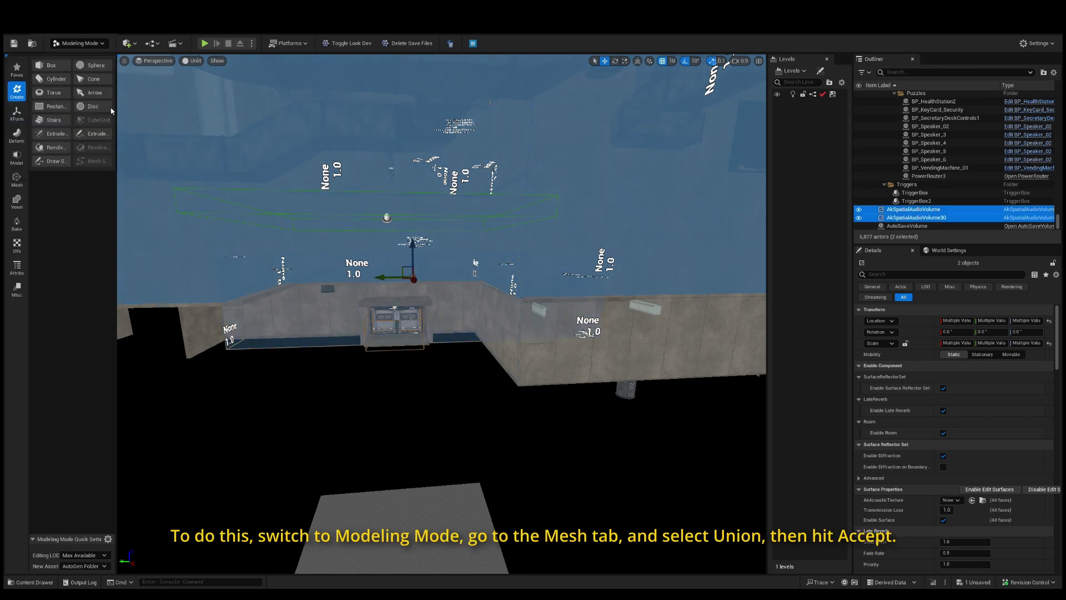
pyautogui.click(17, 177)
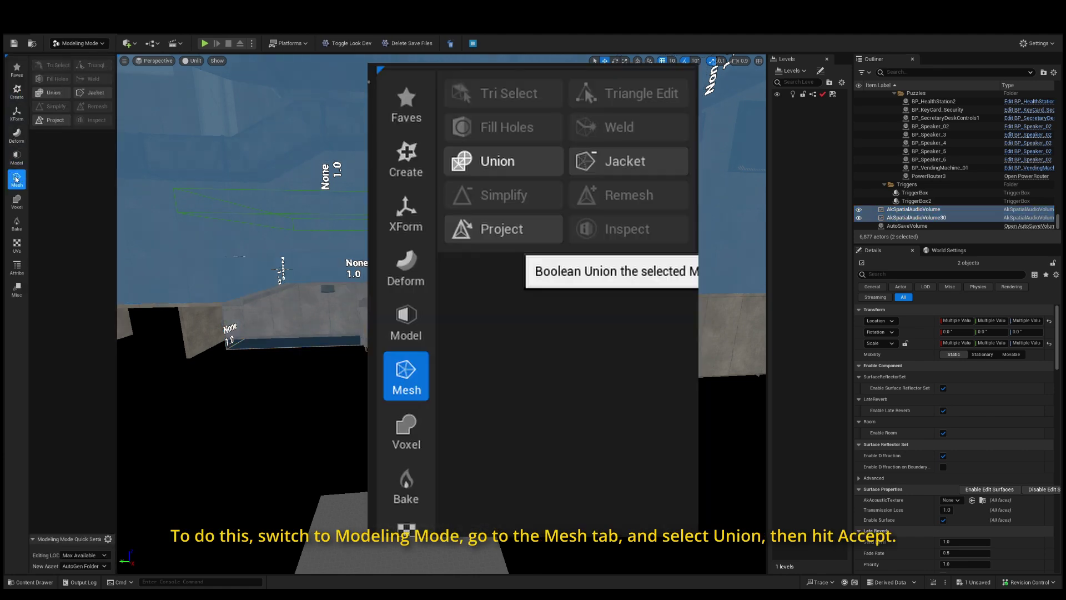
pyautogui.click(52, 94)
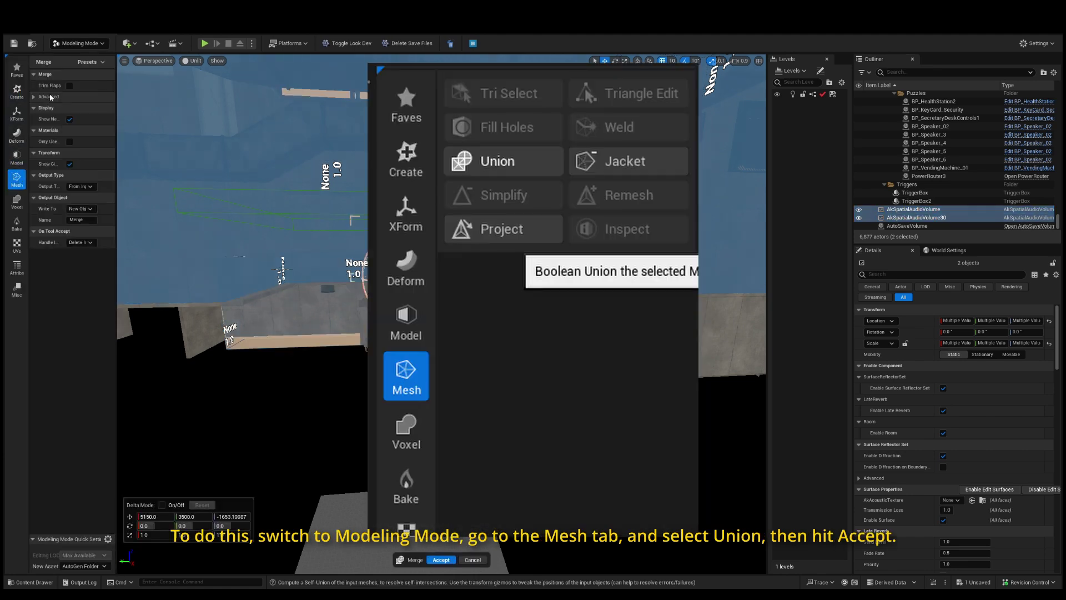
pyautogui.click(441, 560)
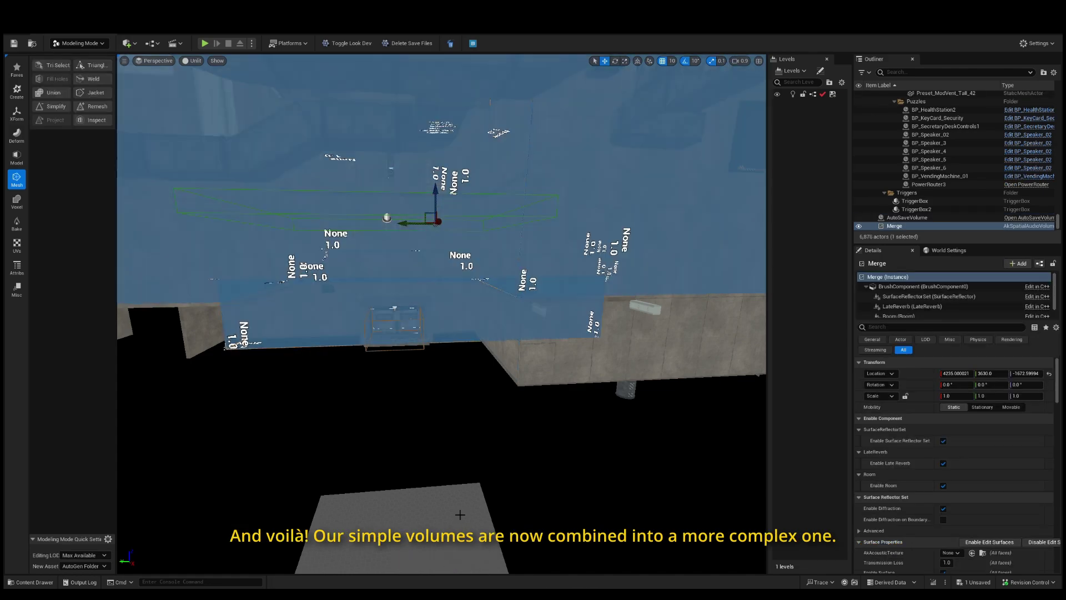
# In the merged volume's Late Reverb settings, disable Auto Assign Aux Bus, assign Rev_LargeRoom and set Send Level to 0.2.
pyautogui.moveTo(442, 314); pyautogui.dragTo(622, 314, button='right')
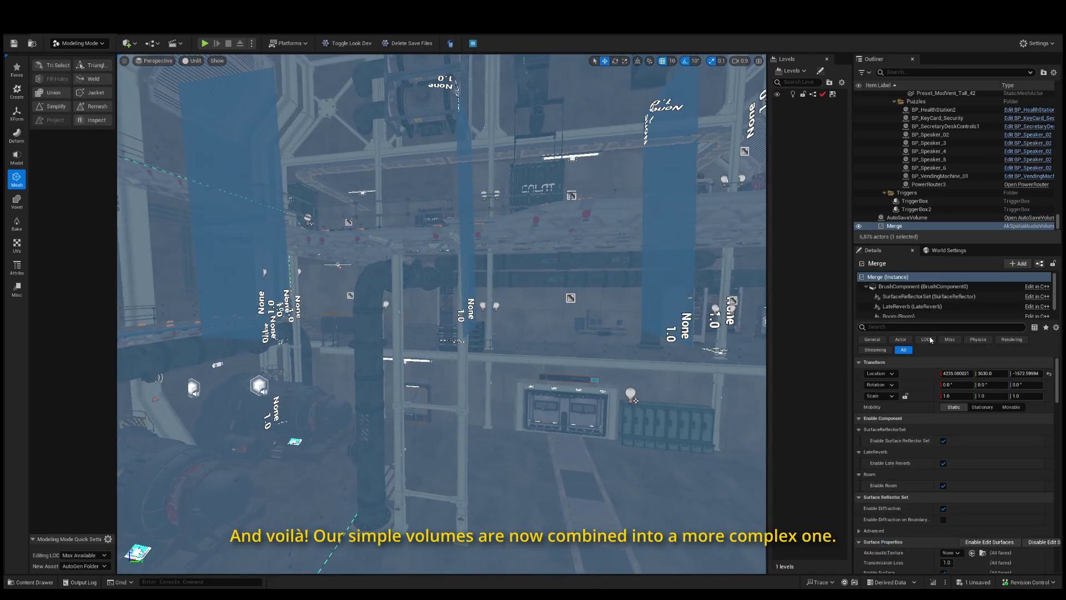
pyautogui.scroll(-10, 955, 456)
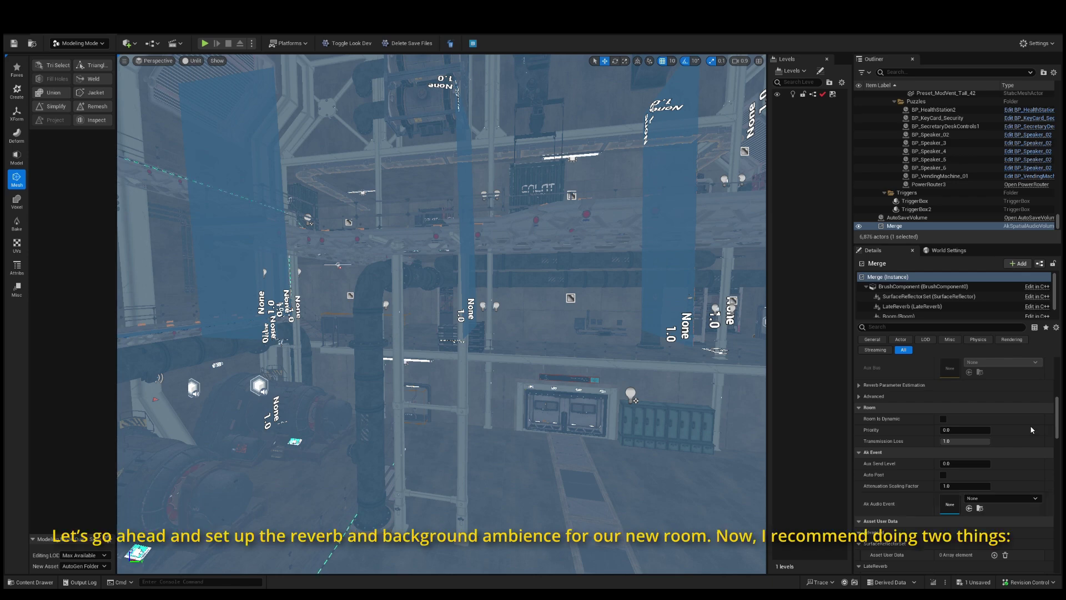
pyautogui.scroll(4, 978, 467)
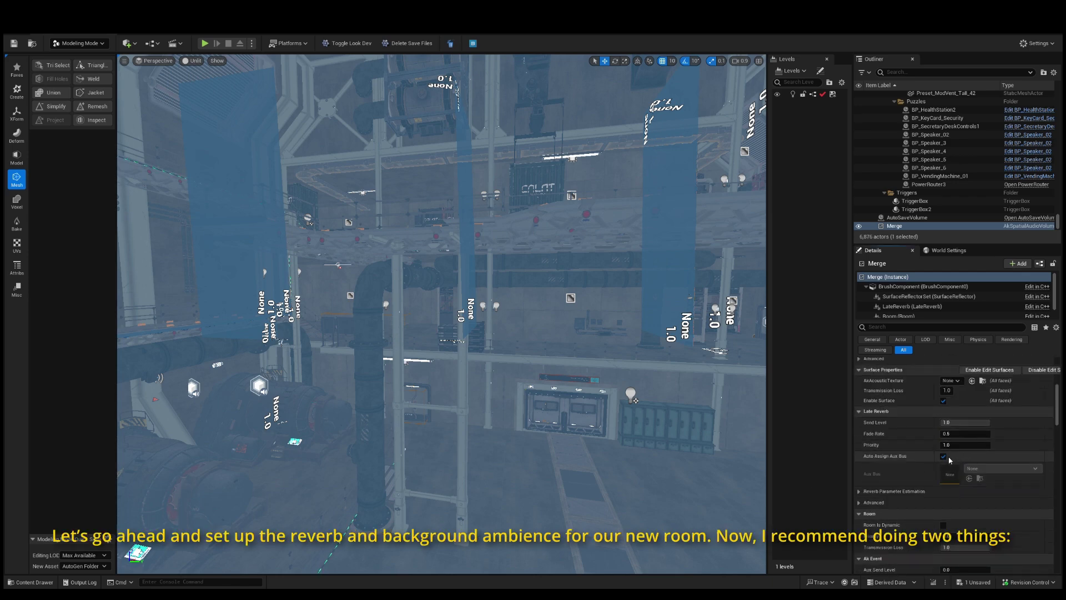
pyautogui.click(965, 422)
pyautogui.write('0.2')
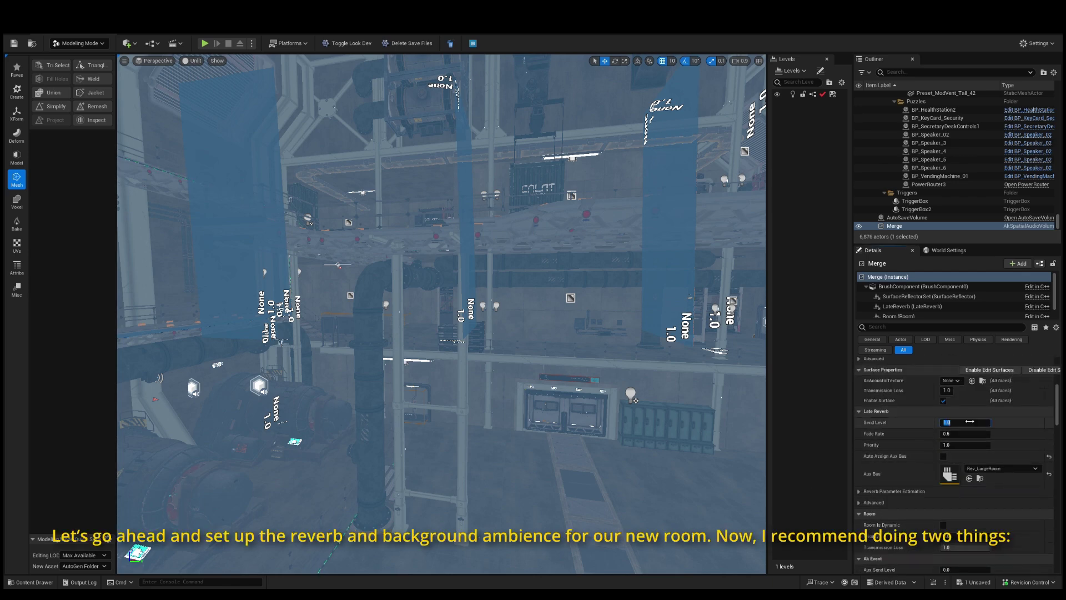
pyautogui.press('Return')
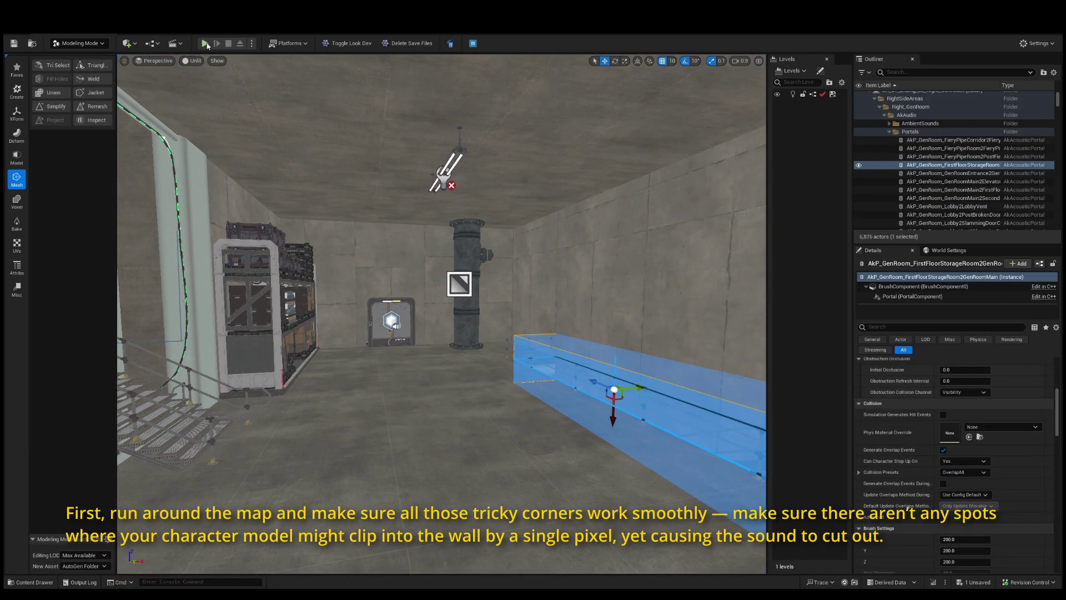
# Play the level and run past the walls and stairwell to check the room's audio coverage in tight corners.
pyautogui.click(205, 44)
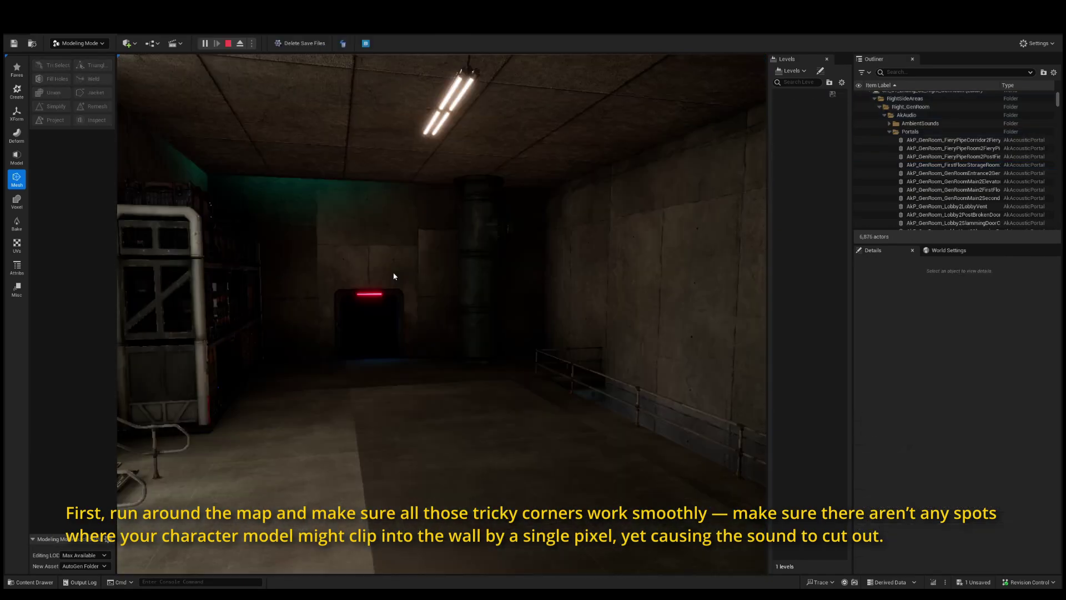
pyautogui.hotkey('shift', 'w')
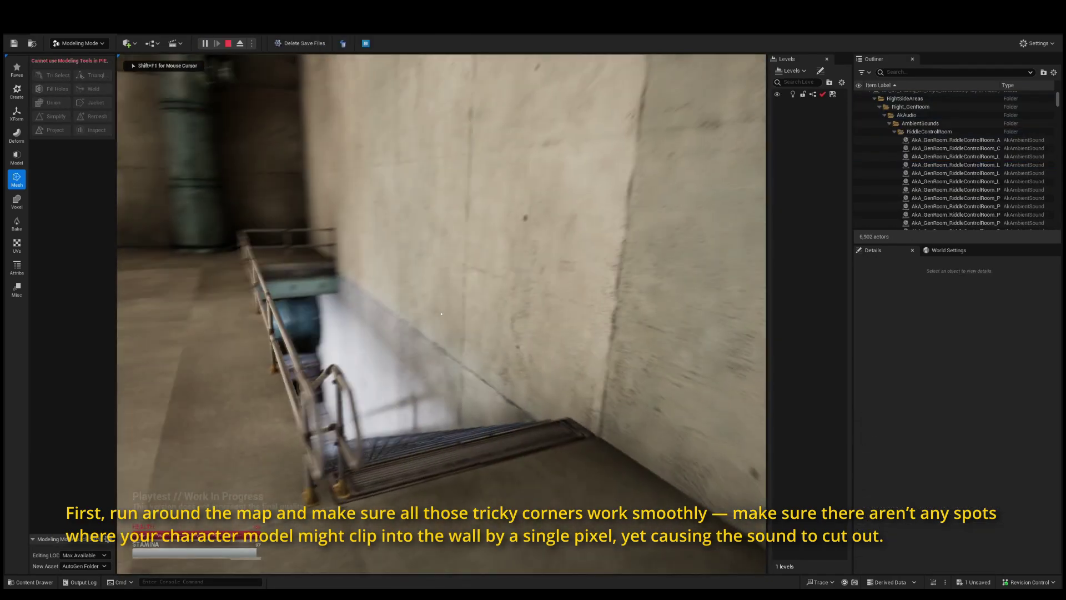
pyautogui.hotkey('shift', 'w')
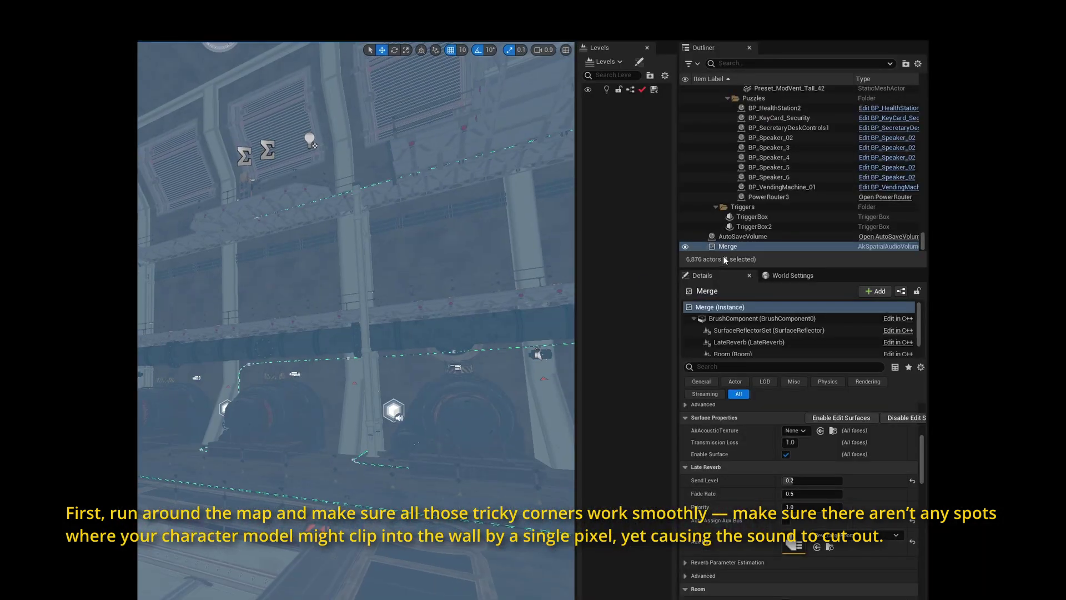
# Rename the merged volume to AkSpa_Genroom_GenroomMain.
pyautogui.click(736, 247)
pyautogui.write('AkS')
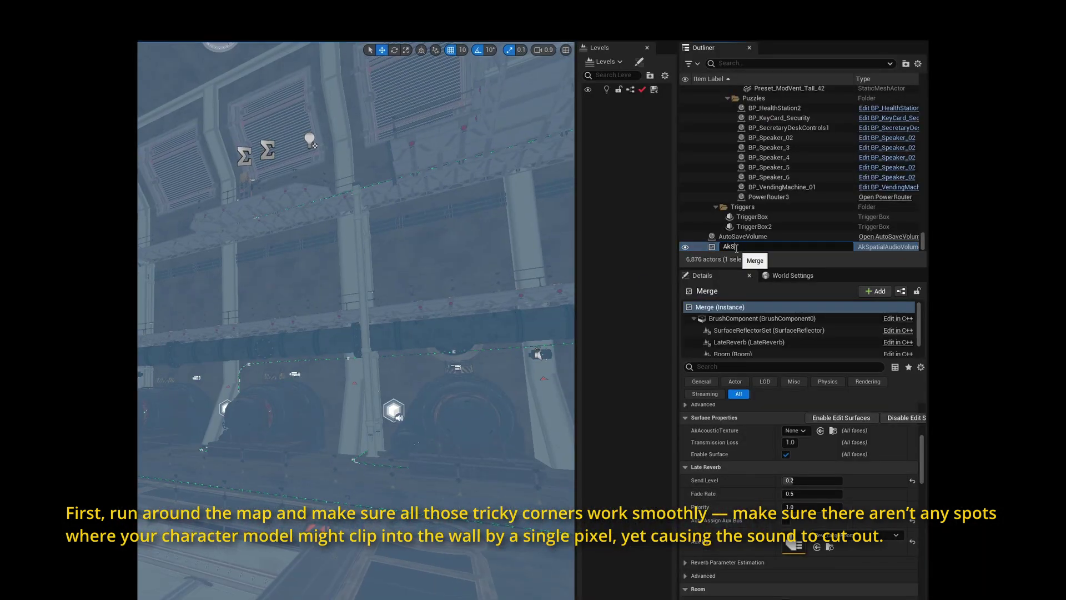
pyautogui.write('pa_Genroom_GenroomMain')
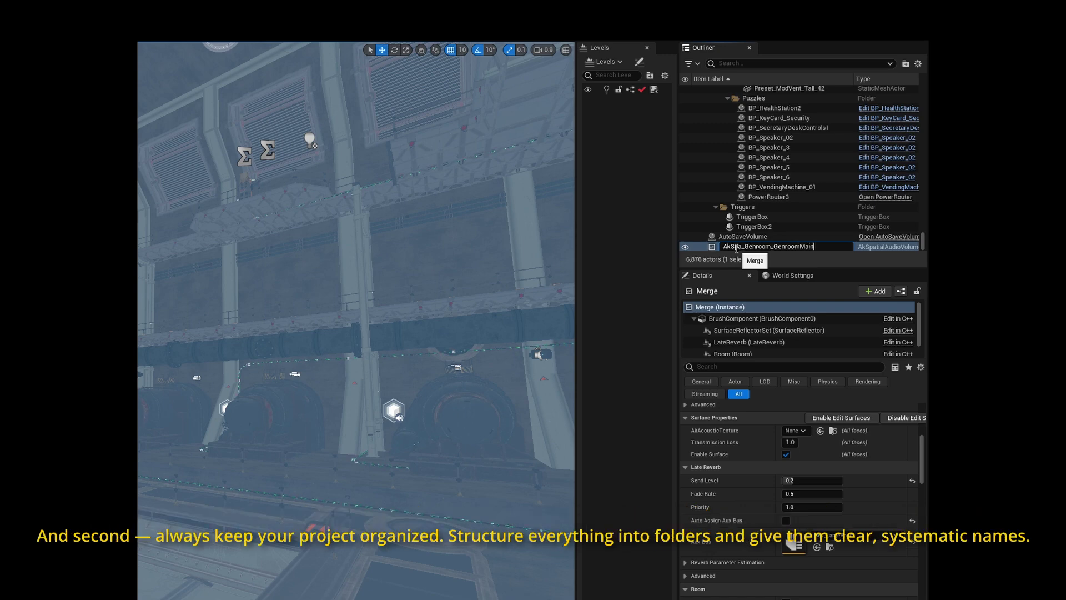
pyautogui.press('Return')
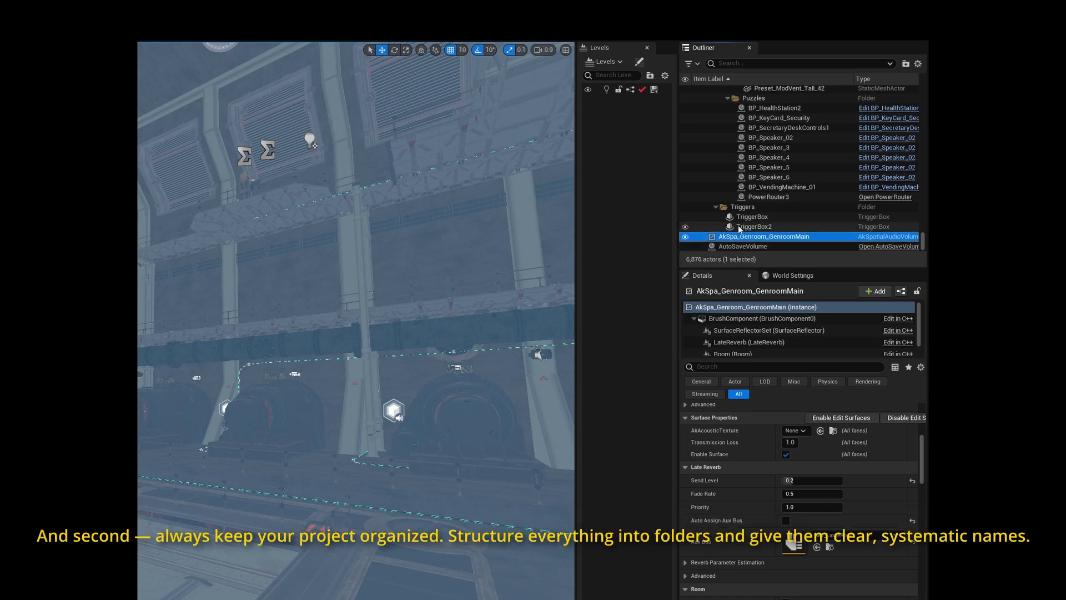
# Move AkSpa_Genroom_GenroomMain into the existing Volumes folder under Right_GenRoom's AkAudio folder.
pyautogui.rightClick(753, 236)
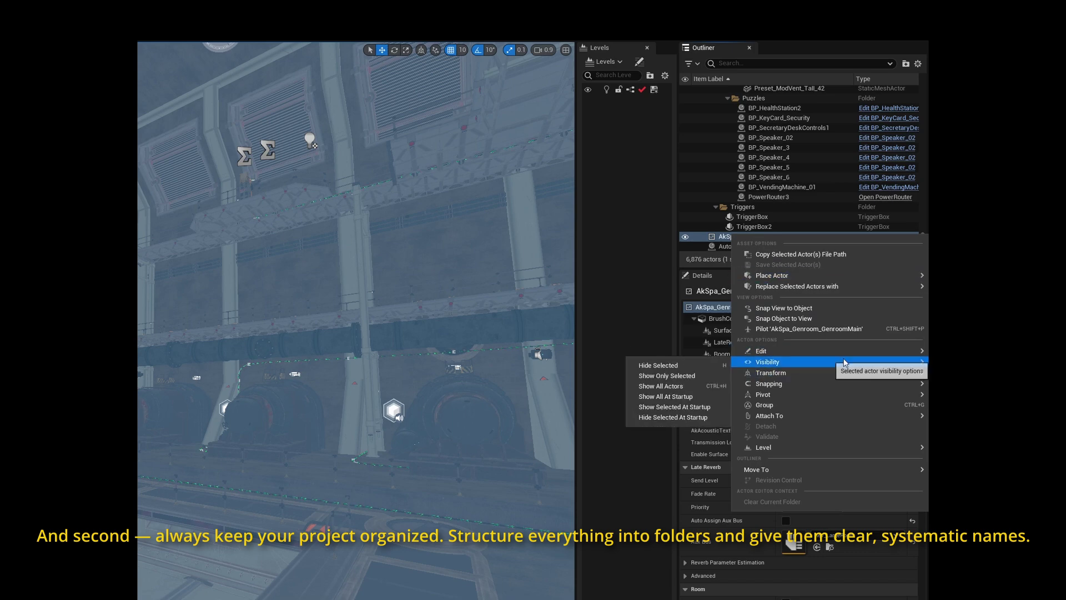
pyautogui.moveTo(830, 469)
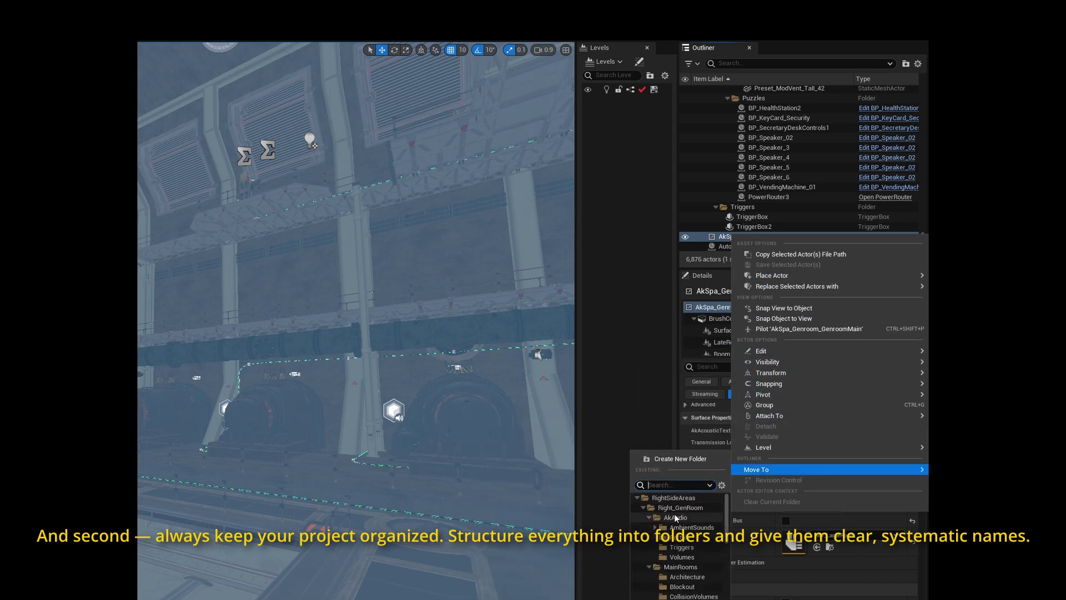
pyautogui.click(699, 558)
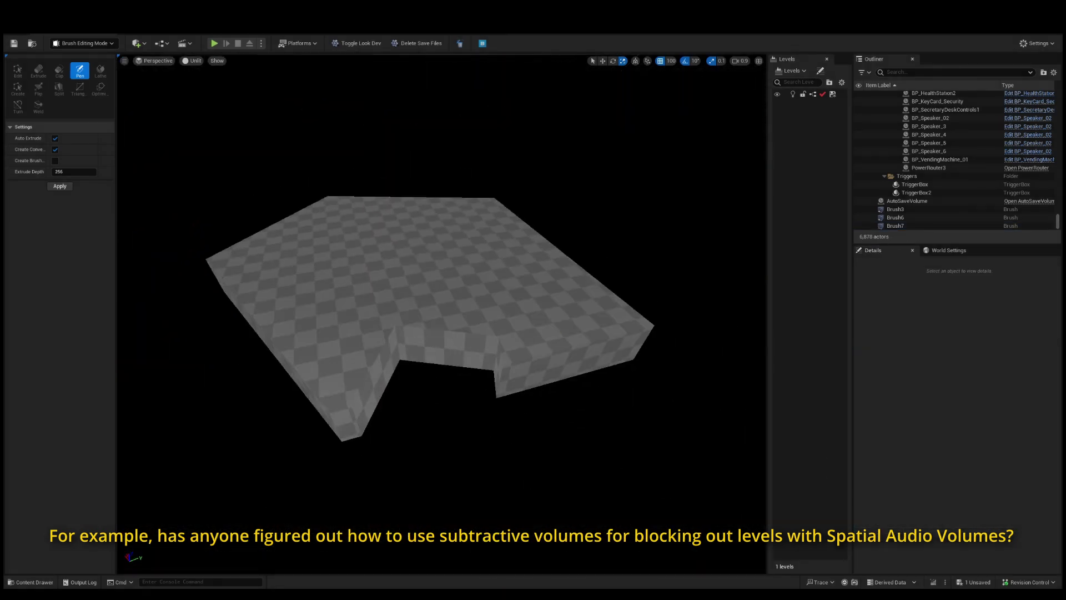
# Select the notched example brush, filter its details by "convert" and convert it to an AkSpatialAudioVolume.
pyautogui.click(617, 375)
pyautogui.click(863, 328)
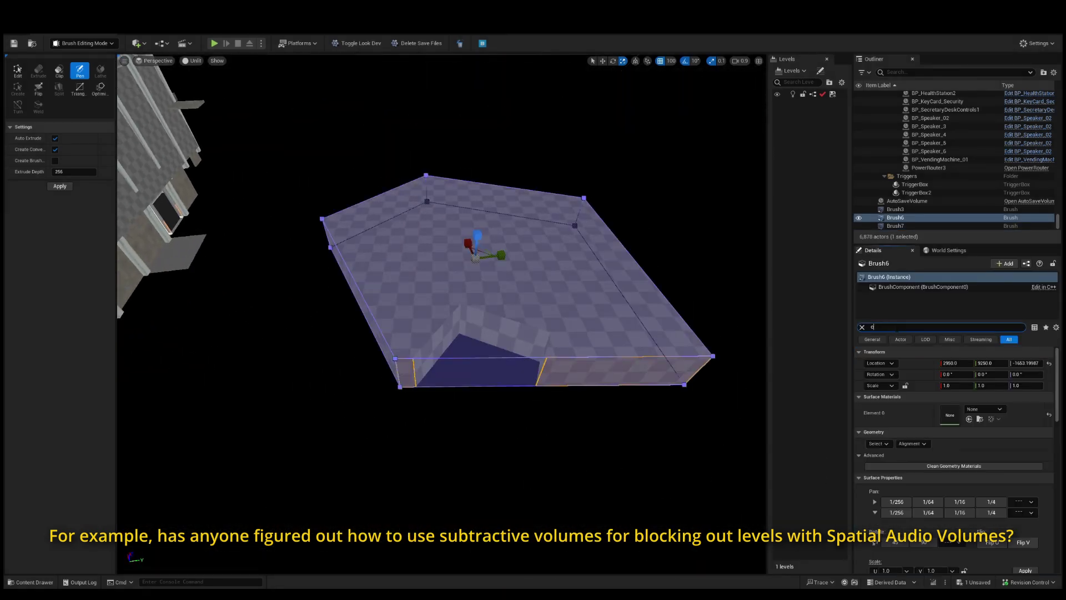
pyautogui.write('convert')
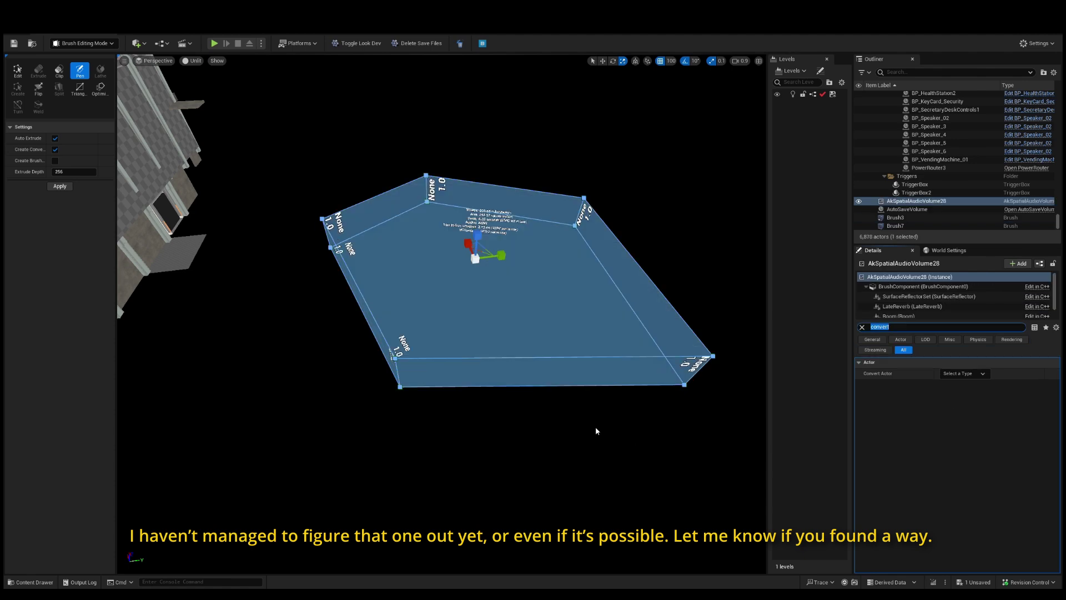